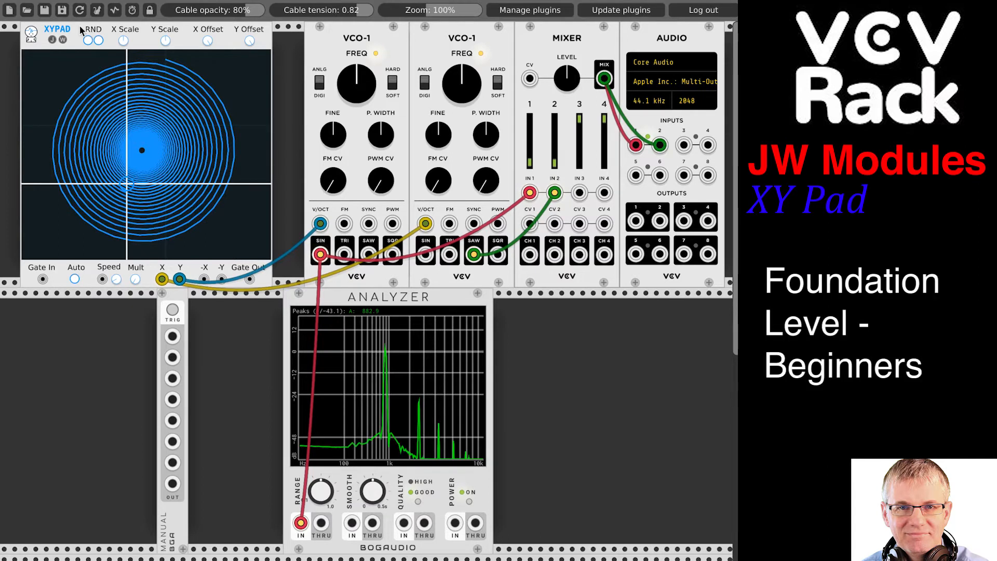
Step: Move the XYPAD module slightly closer to the first VCO-1 and set the rack zoom to 103%
{"action": "mouse_move", "coordinate": [77, 27]}
{"action": "left_mouse_down"}
{"action": "mouse_move", "coordinate": [97, 33]}
{"action": "mouse_move", "coordinate": [86, 33]}
{"action": "left_mouse_up"}
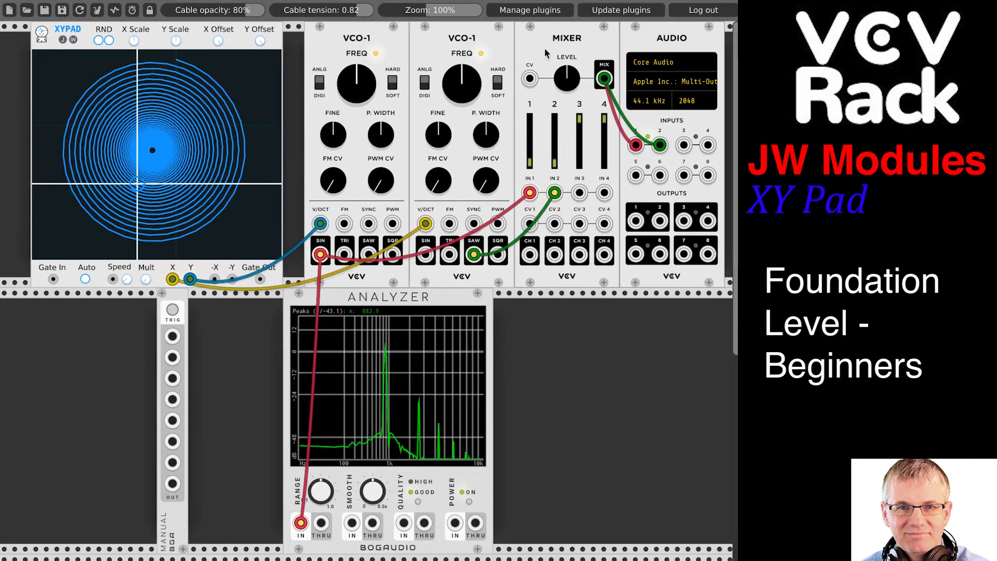
{"action": "left_click_drag", "start_coordinate": [426, 10], "coordinate": [454, 10]}
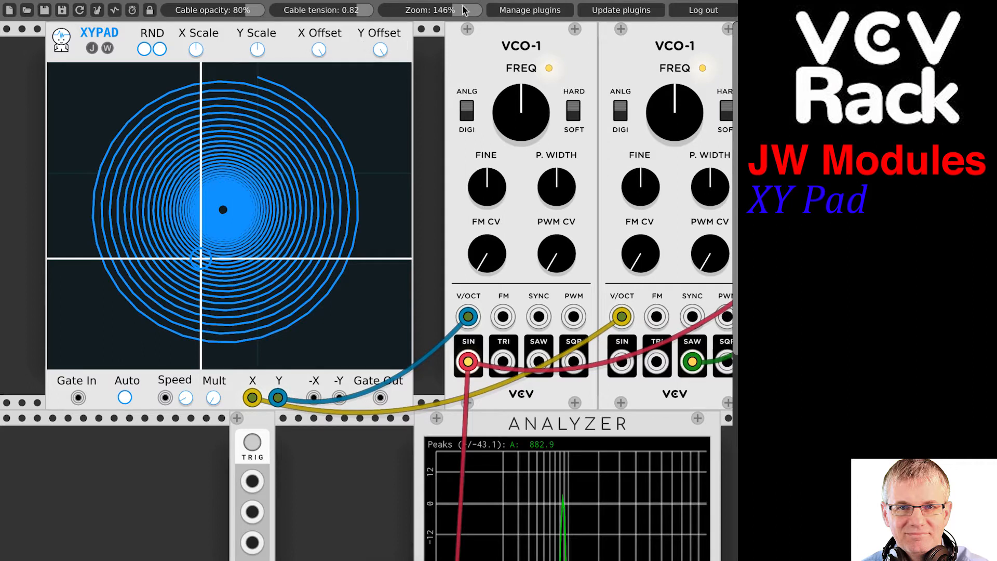
{"action": "mouse_move", "coordinate": [449, 15]}
{"action": "left_mouse_down"}
{"action": "mouse_move", "coordinate": [435, 13]}
{"action": "mouse_move", "coordinate": [462, 7]}
{"action": "left_mouse_up"}
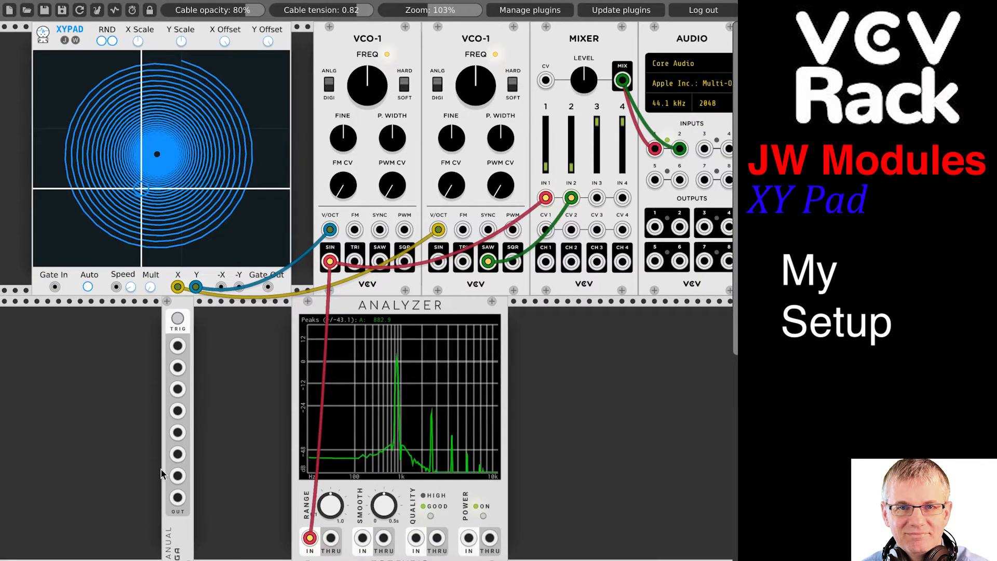
Step: Shift the AUDIO and MIXER modules along the top row, opening a gap after the second VCO-1
{"action": "scroll", "coordinate": [223, 440], "scroll_direction": "right", "scroll_amount": 8}
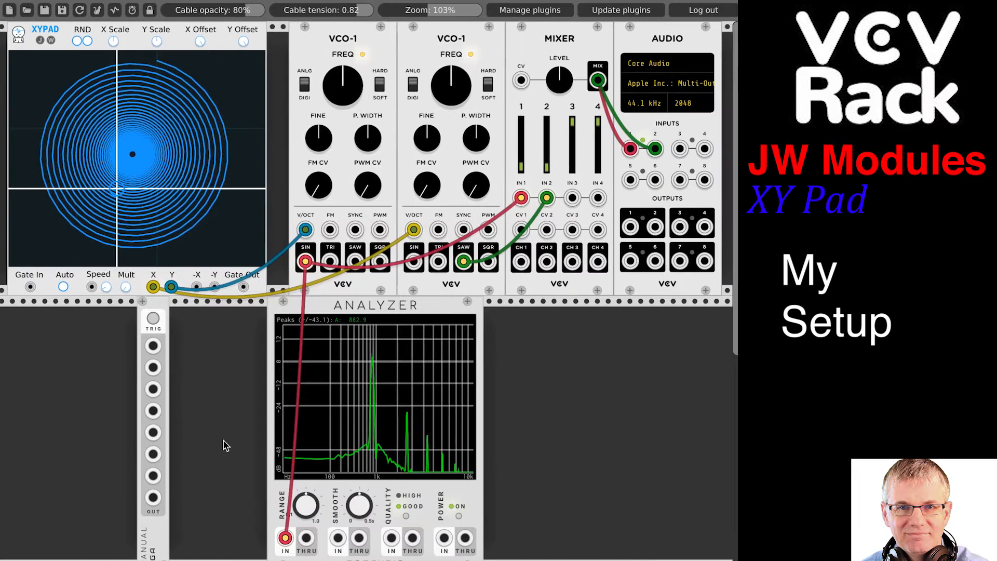
{"action": "scroll", "coordinate": [223, 440], "scroll_direction": "left", "scroll_amount": 6}
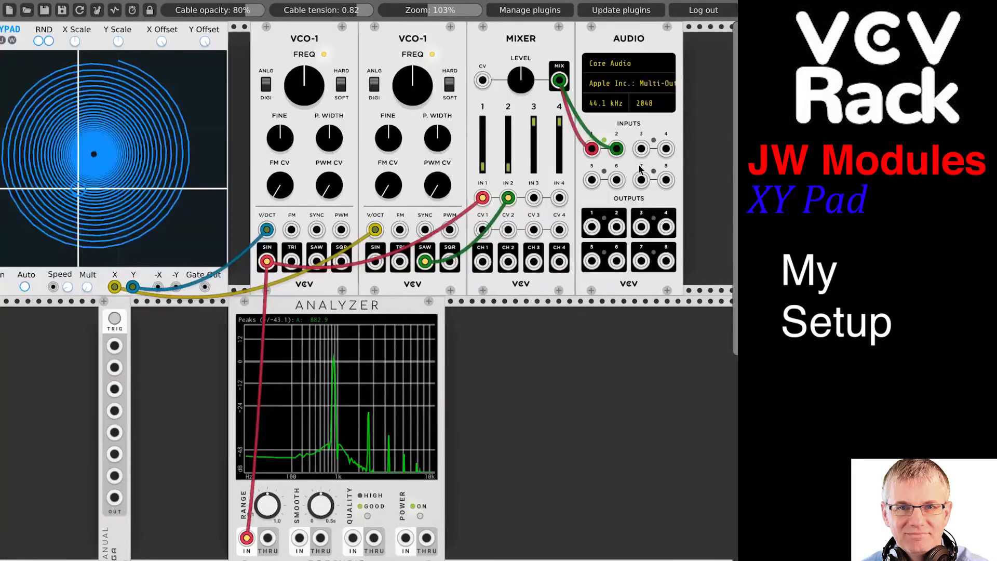
{"action": "mouse_move", "coordinate": [611, 39]}
{"action": "left_mouse_down"}
{"action": "mouse_move", "coordinate": [621, 40]}
{"action": "mouse_move", "coordinate": [608, 40]}
{"action": "left_mouse_up"}
{"action": "left_click_drag", "start_coordinate": [627, 42], "coordinate": [647, 41]}
{"action": "left_click_drag", "start_coordinate": [534, 35], "coordinate": [549, 37]}
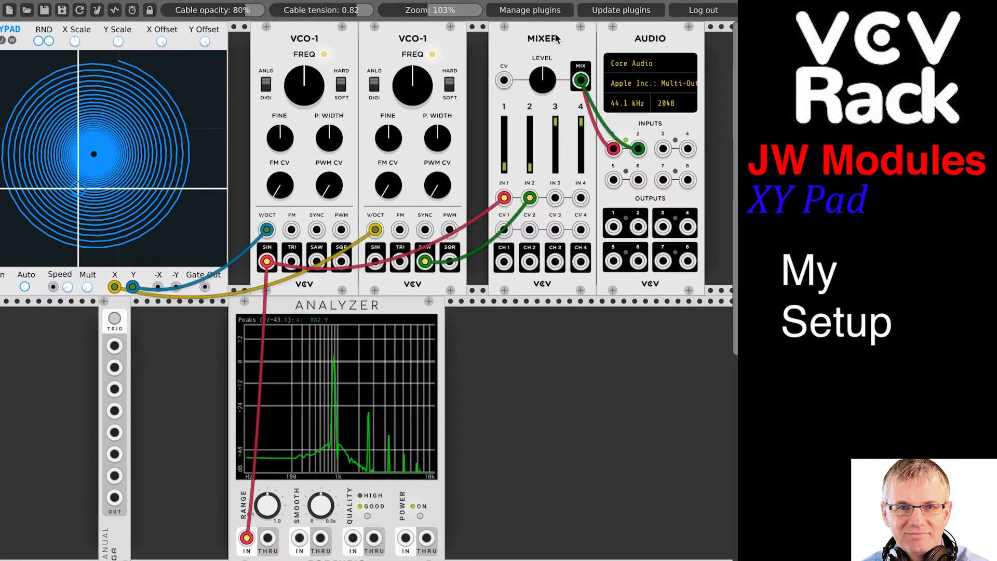
{"action": "mouse_move", "coordinate": [662, 42]}
{"action": "left_mouse_down"}
{"action": "mouse_move", "coordinate": [673, 42]}
{"action": "mouse_move", "coordinate": [662, 41]}
{"action": "left_mouse_up"}
Step: Move both VCO-1 modules toward the MIXER so that they sit directly side by side
{"action": "mouse_move", "coordinate": [433, 38]}
{"action": "left_mouse_down"}
{"action": "mouse_move", "coordinate": [454, 38]}
{"action": "mouse_move", "coordinate": [400, 36]}
{"action": "mouse_move", "coordinate": [444, 41]}
{"action": "left_mouse_up"}
{"action": "mouse_move", "coordinate": [300, 42]}
{"action": "left_mouse_down"}
{"action": "mouse_move", "coordinate": [347, 44]}
{"action": "mouse_move", "coordinate": [299, 46]}
{"action": "left_mouse_up"}
{"action": "left_click_drag", "start_coordinate": [424, 42], "coordinate": [418, 41]}
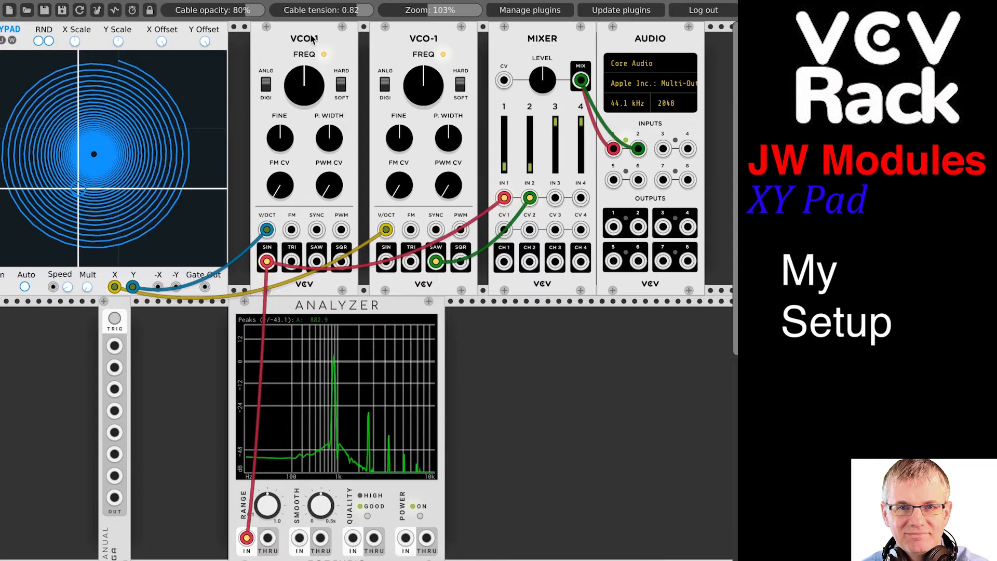
{"action": "left_click_drag", "start_coordinate": [302, 44], "coordinate": [318, 44]}
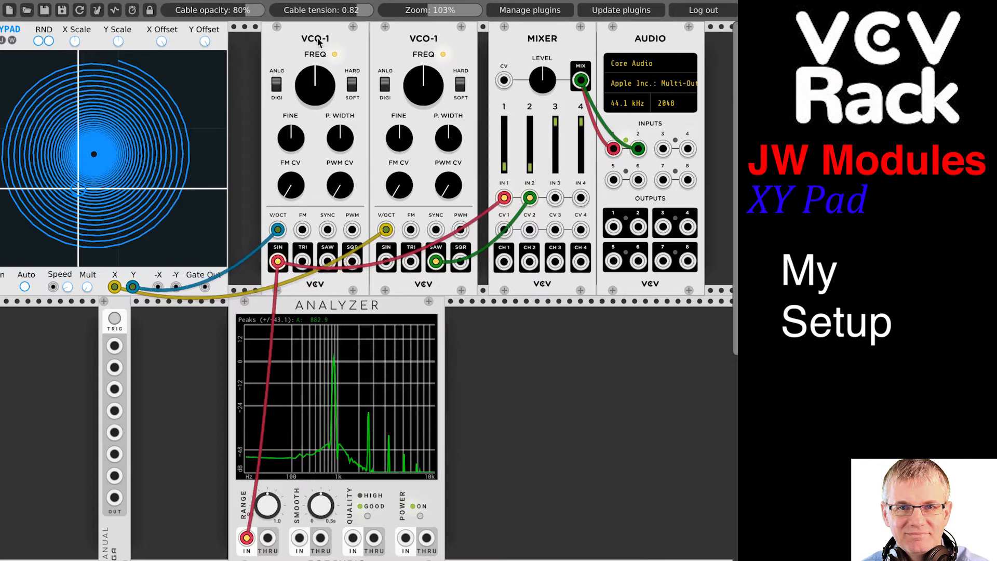
Step: Duplicate the second VCO-1 into the lower row below the MIXER, and delete the copy
{"action": "right_click", "coordinate": [397, 47]}
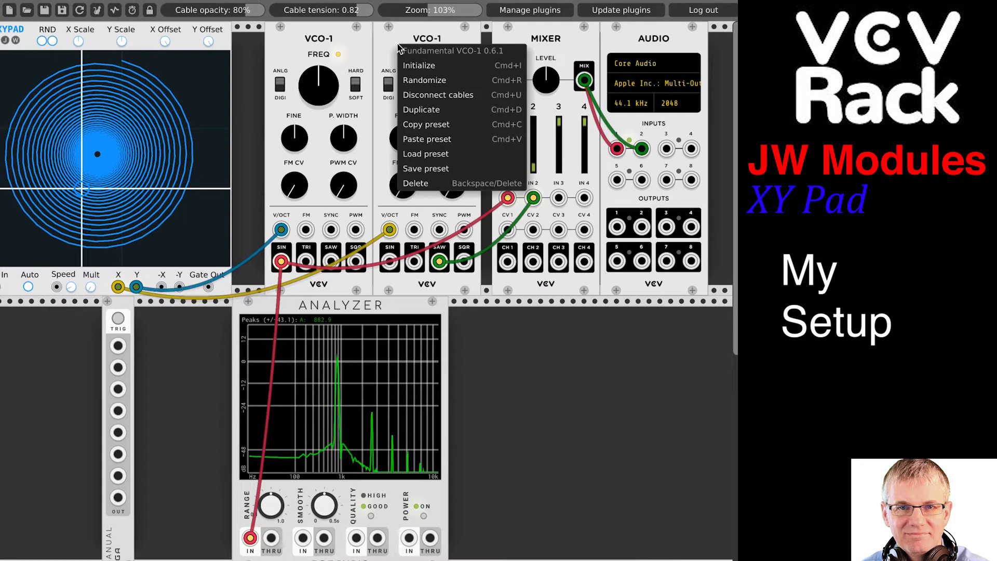
{"action": "left_click", "coordinate": [463, 110]}
{"action": "left_click_drag", "start_coordinate": [516, 321], "coordinate": [565, 323]}
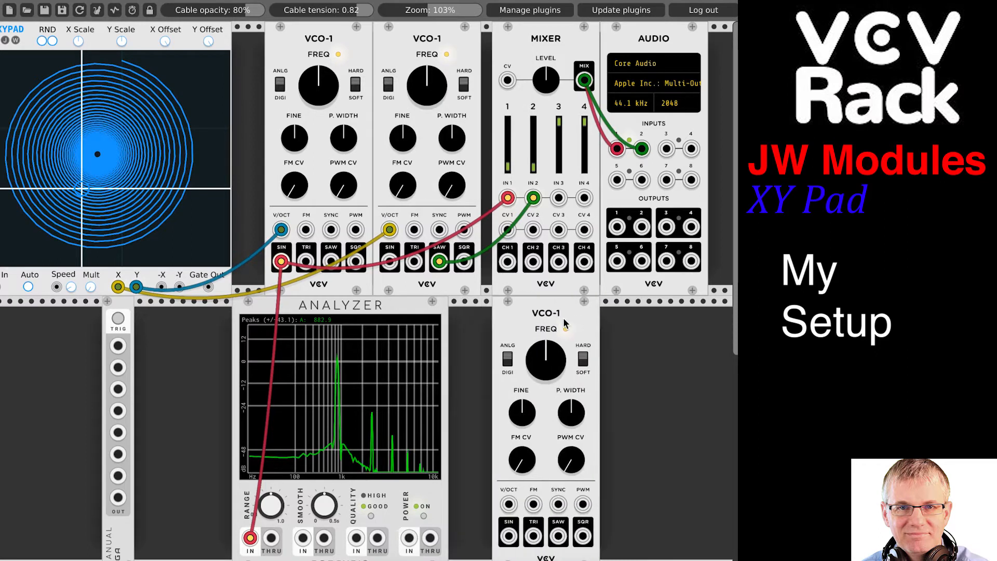
{"action": "right_click", "coordinate": [530, 325]}
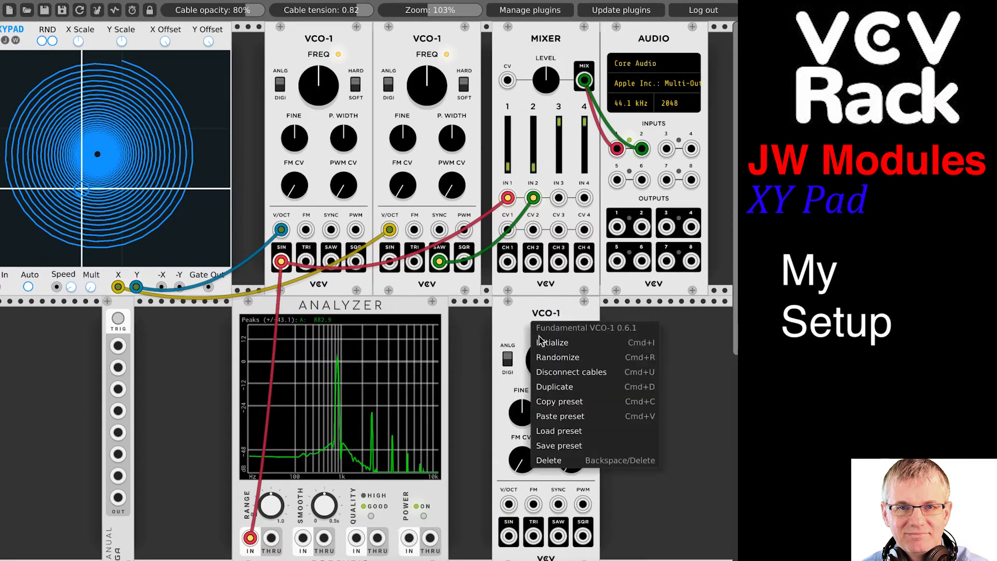
{"action": "left_click", "coordinate": [566, 461]}
Step: Turn up the FREQ and FM CV knobs on the second VCO-1
{"action": "left_click_drag", "start_coordinate": [440, 102], "coordinate": [441, 78]}
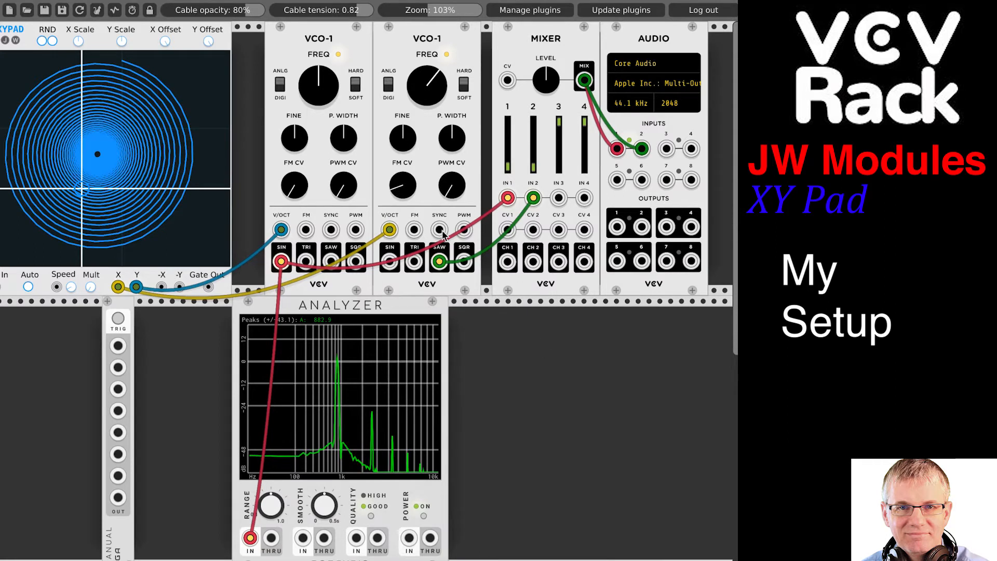
Step: Duplicate the second VCO-1 with its changed knob settings next to the ANALYZER, and delete the copy
{"action": "scroll", "coordinate": [444, 187], "scroll_direction": "left", "scroll_amount": 1}
{"action": "right_click", "coordinate": [439, 172]}
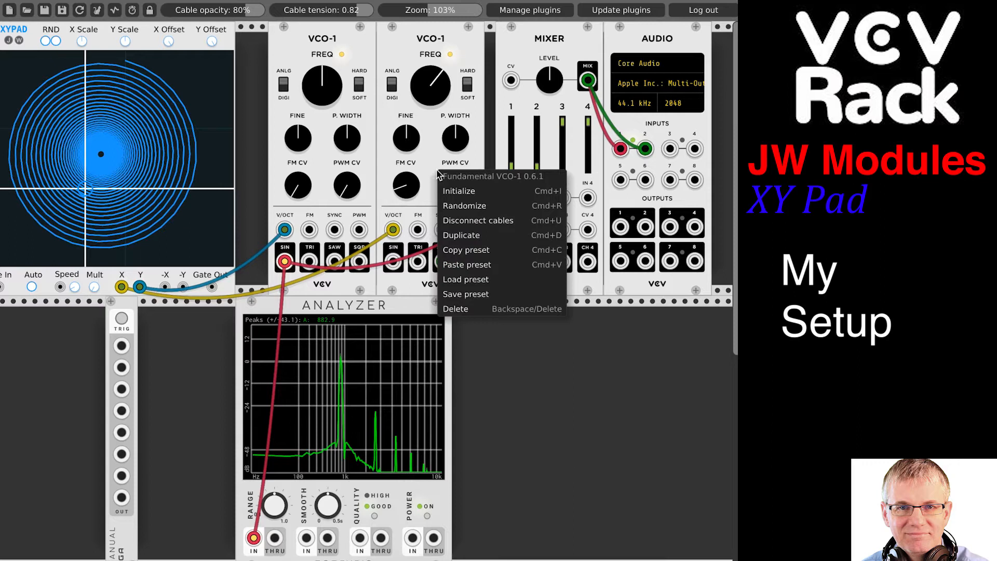
{"action": "left_click", "coordinate": [466, 235]}
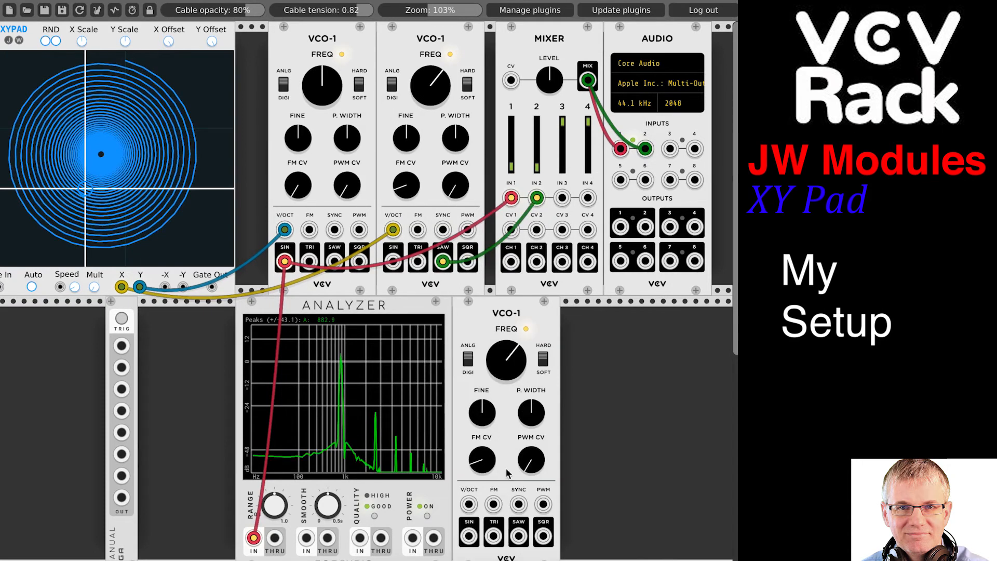
{"action": "right_click", "coordinate": [517, 328]}
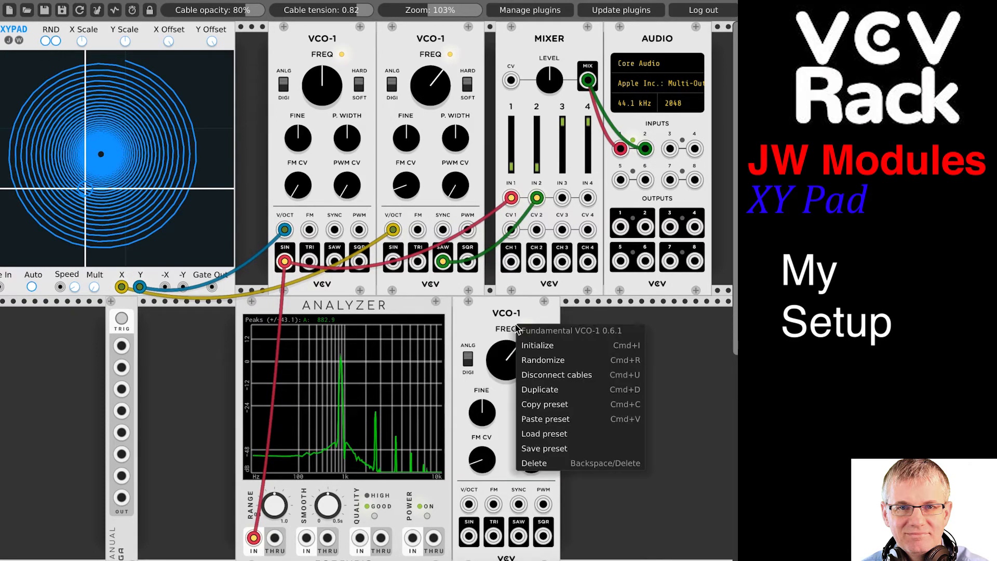
{"action": "left_click", "coordinate": [545, 464]}
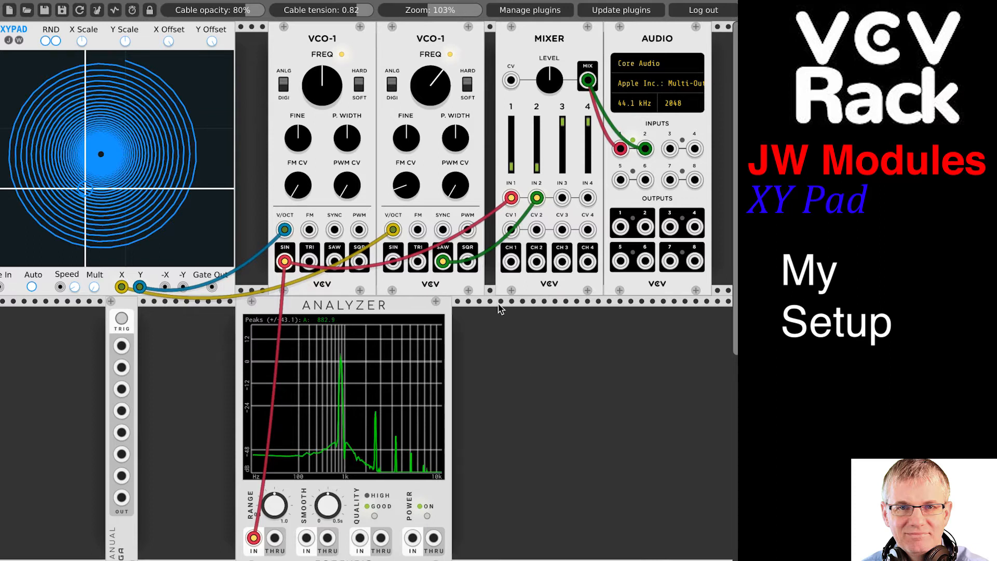
Step: Move both VCO-1 modules up against the MIXER and place the ANALYZER in the lower row beneath the MIXER
{"action": "left_click_drag", "start_coordinate": [435, 42], "coordinate": [462, 42]}
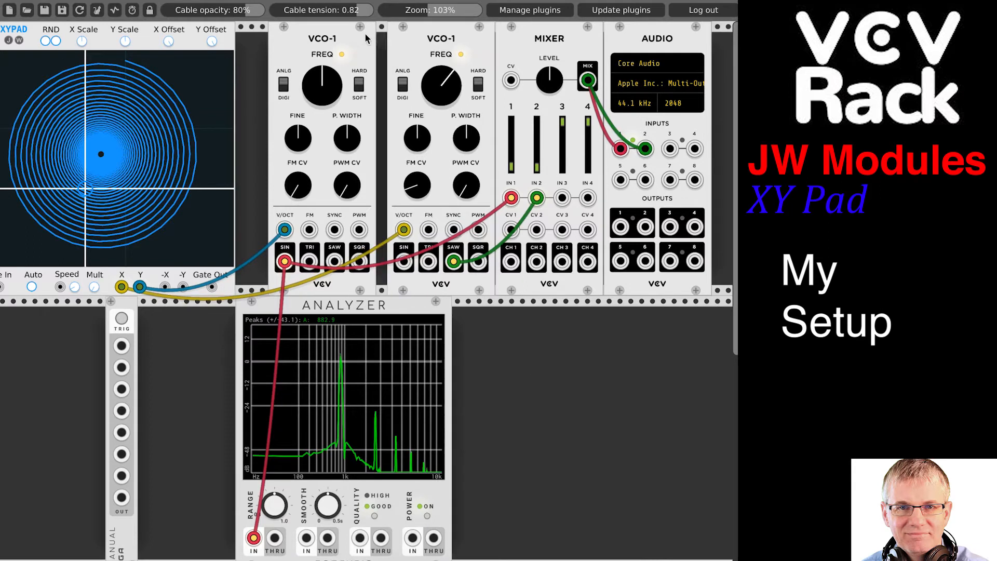
{"action": "left_click_drag", "start_coordinate": [354, 40], "coordinate": [380, 42]}
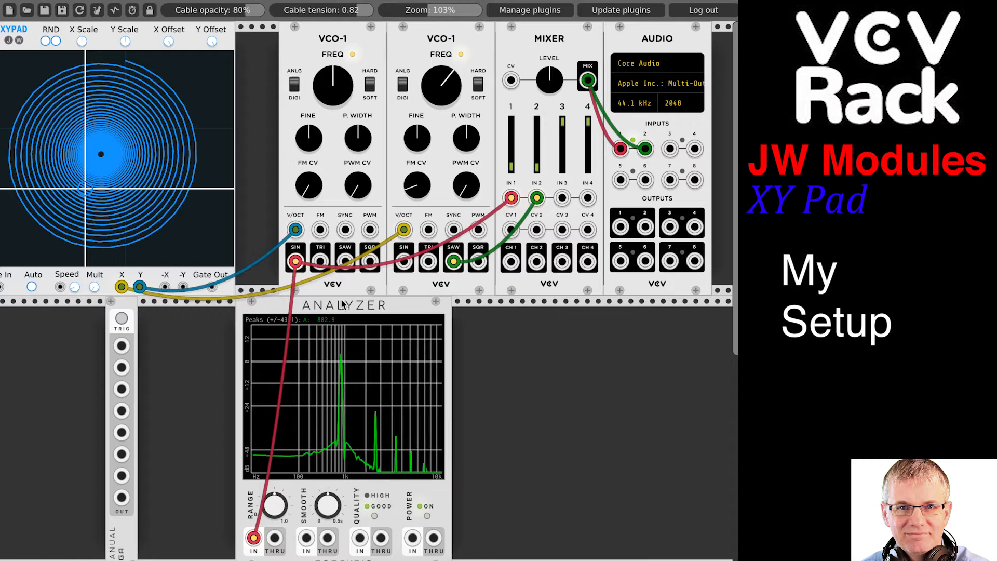
{"action": "left_click_drag", "start_coordinate": [340, 305], "coordinate": [542, 312]}
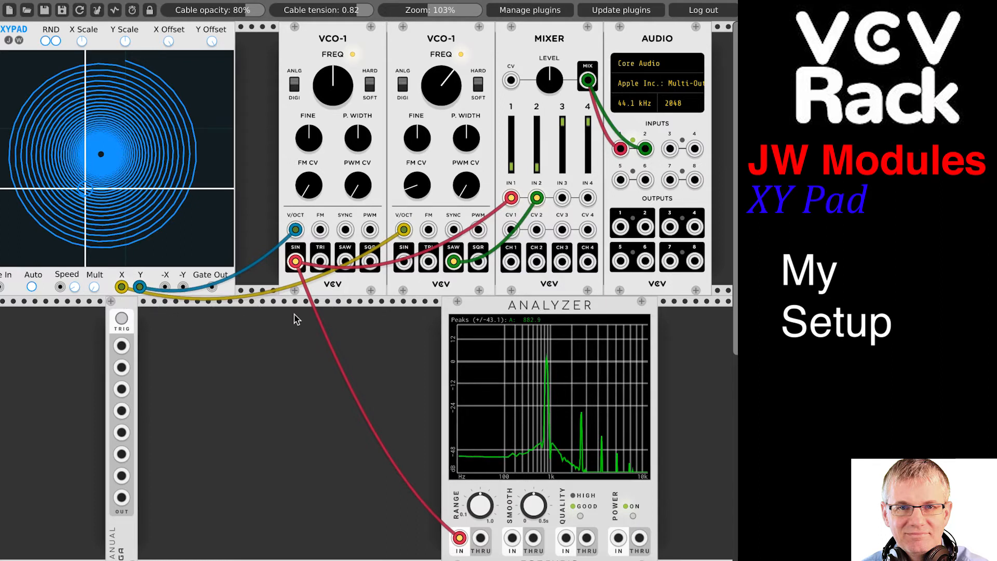
Step: Move the Bogaudio MANUAL trigger module along the lower row to below the gap between XYPAD and the first VCO-1
{"action": "left_click_drag", "start_coordinate": [116, 300], "coordinate": [295, 311]}
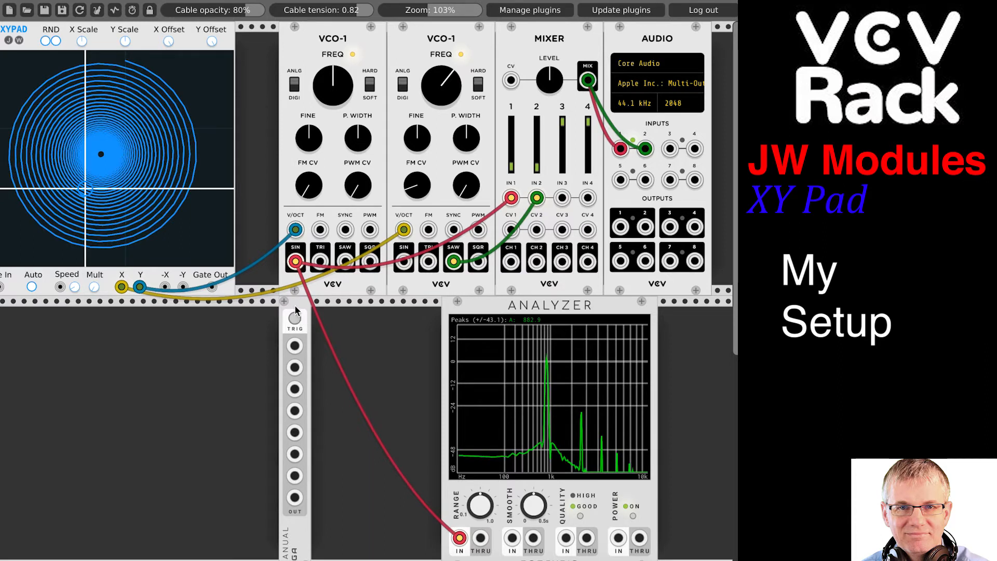
{"action": "left_click_drag", "start_coordinate": [295, 310], "coordinate": [217, 309]}
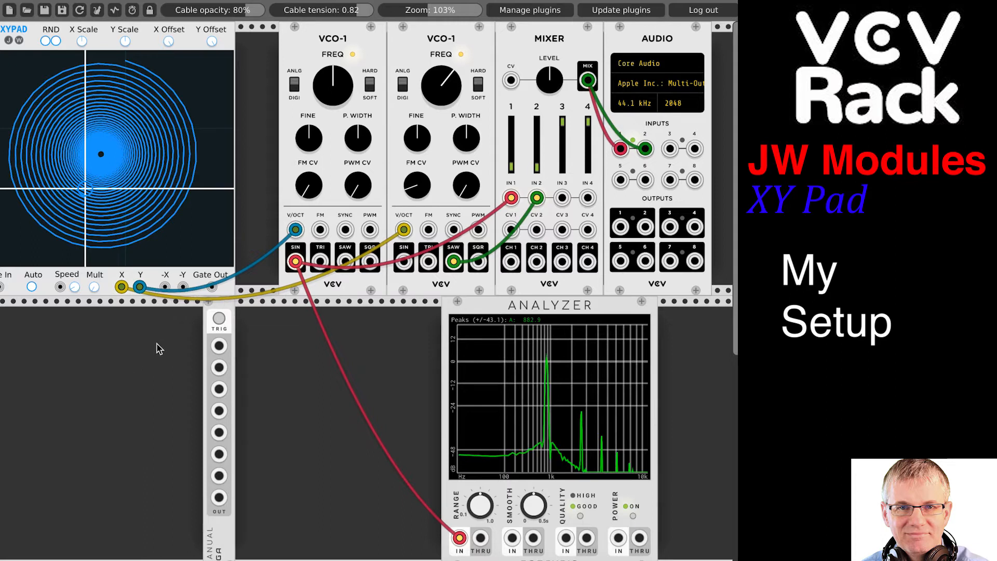
{"action": "left_click_drag", "start_coordinate": [223, 301], "coordinate": [266, 303]}
{"action": "scroll", "coordinate": [181, 331], "scroll_direction": "left", "scroll_amount": 1}
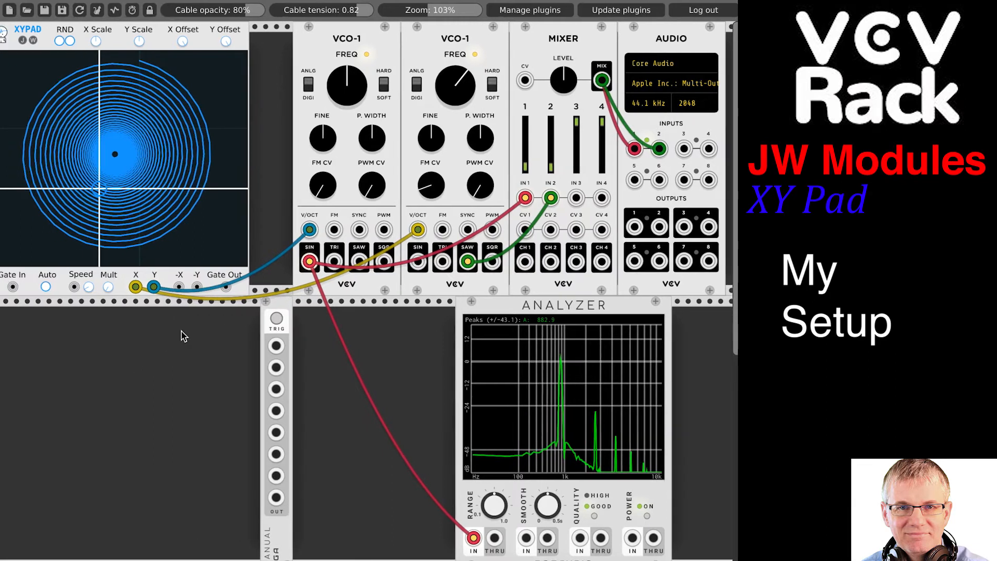
{"action": "scroll", "coordinate": [181, 332], "scroll_direction": "left", "scroll_amount": 3}
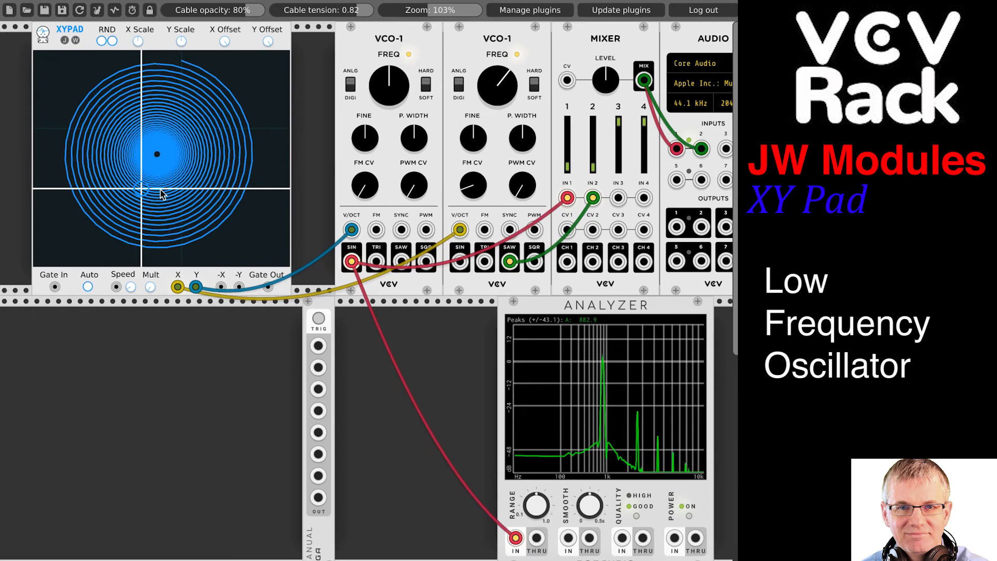
Step: Search the module browser for "lfo", look through the matching modules, and close it without adding any
{"action": "right_click", "coordinate": [125, 352]}
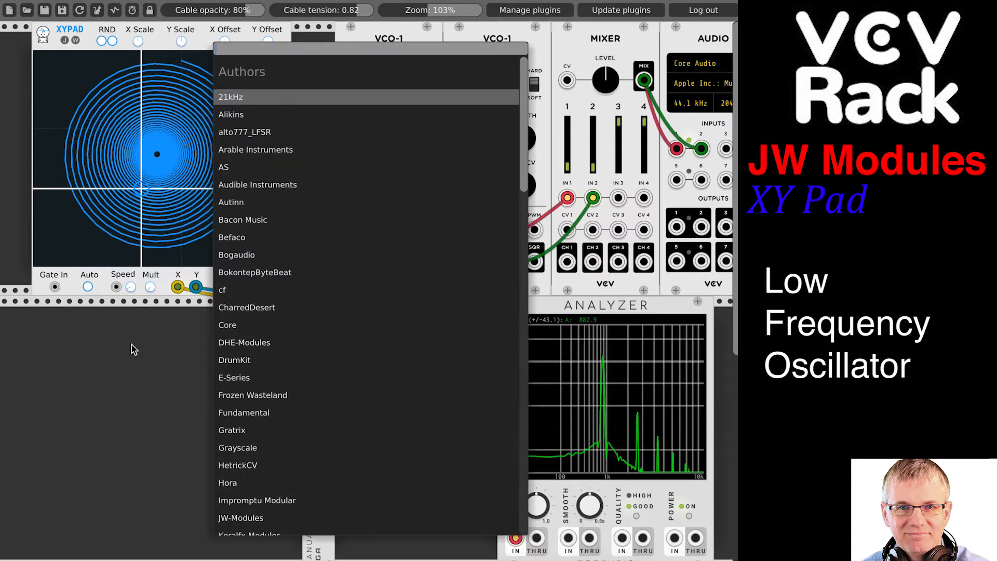
{"action": "type", "text": "lfo"}
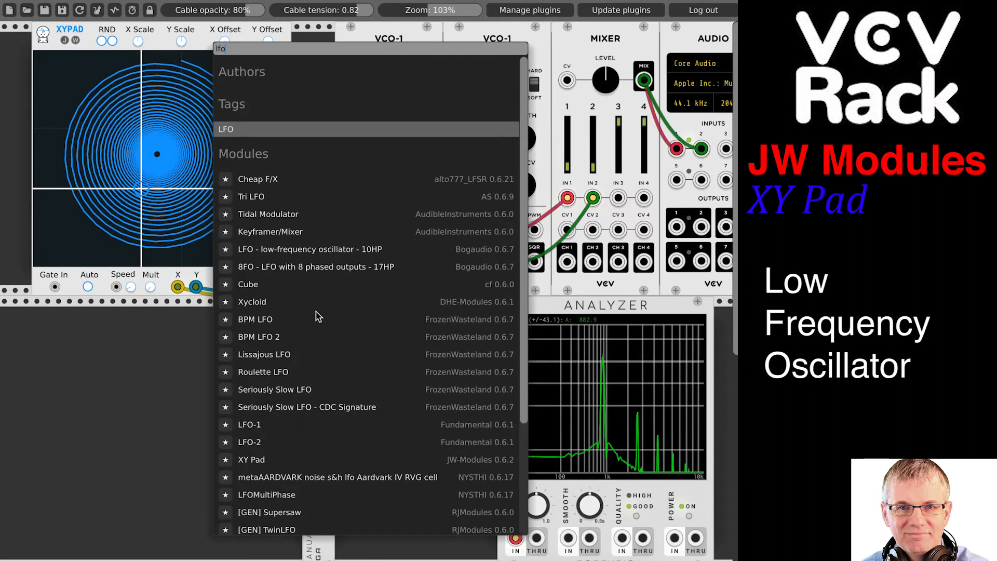
{"action": "scroll", "coordinate": [316, 313], "scroll_direction": "down", "scroll_amount": 5}
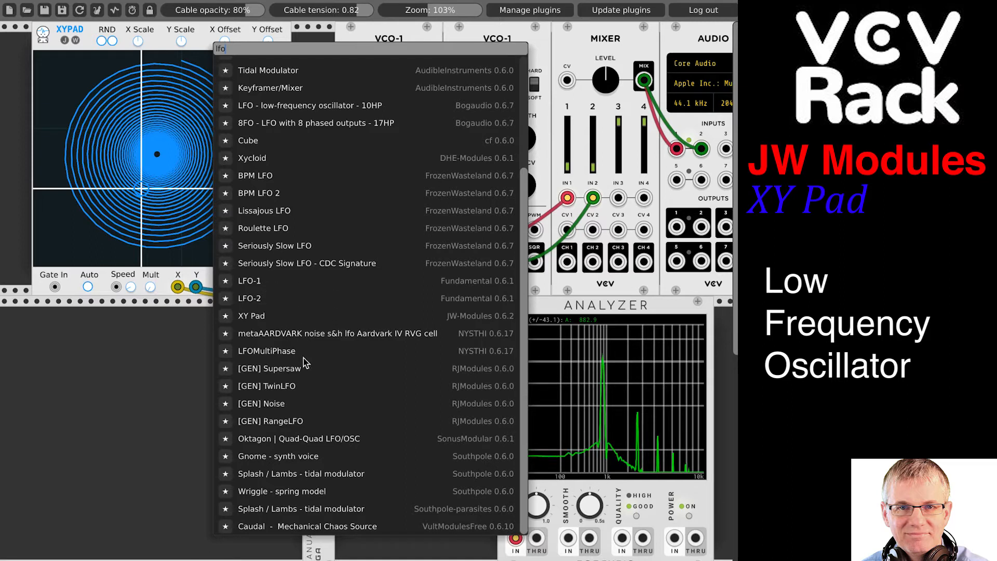
{"action": "scroll", "coordinate": [359, 420], "scroll_direction": "up", "scroll_amount": 3}
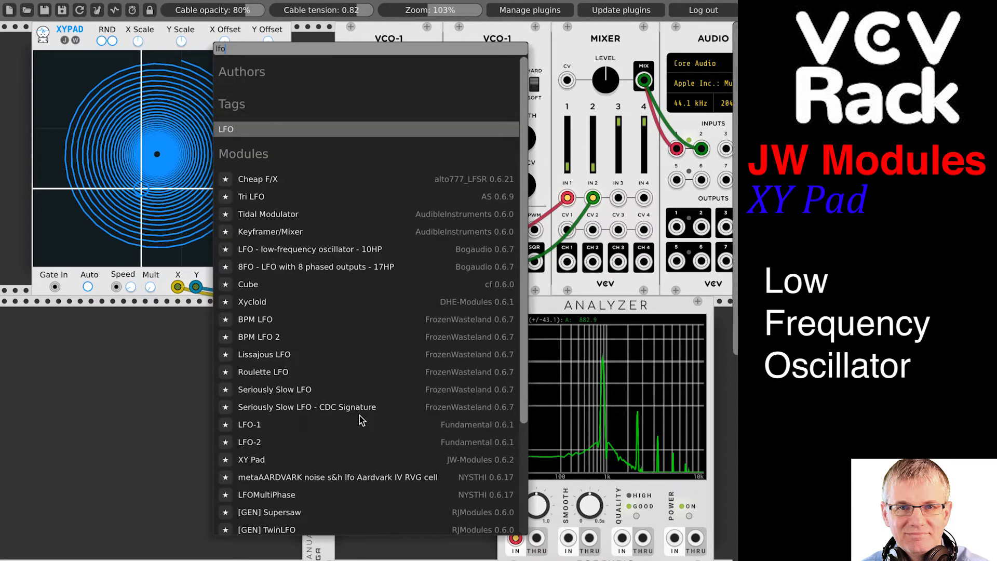
{"action": "left_click", "coordinate": [149, 409]}
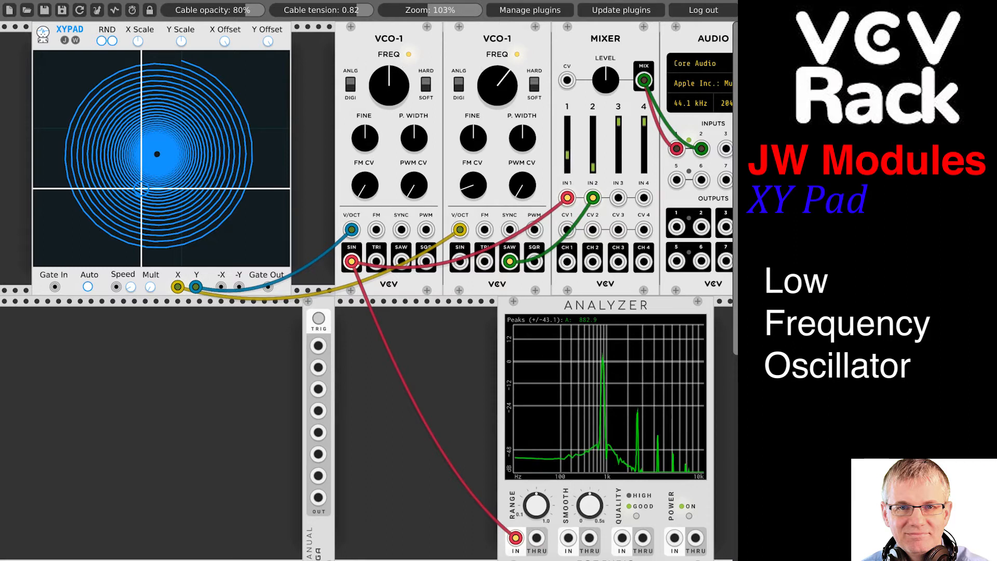
Step: Turn on Auto playback on the XYPAD and move the first VCO-1 closer to the pad
{"action": "left_click", "coordinate": [88, 286]}
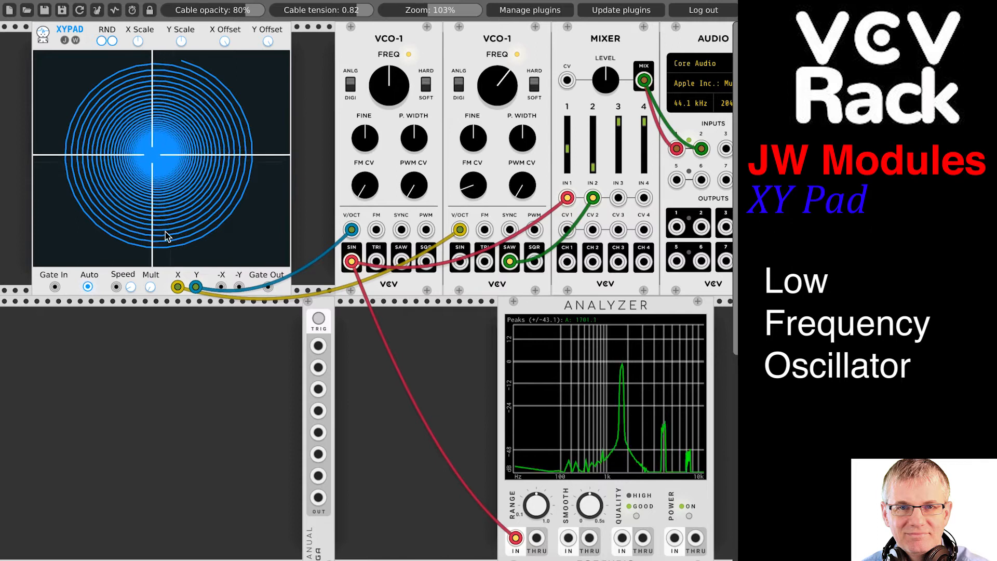
{"action": "mouse_move", "coordinate": [368, 52]}
{"action": "left_mouse_down"}
{"action": "mouse_move", "coordinate": [358, 48]}
{"action": "mouse_move", "coordinate": [371, 39]}
{"action": "left_mouse_up"}
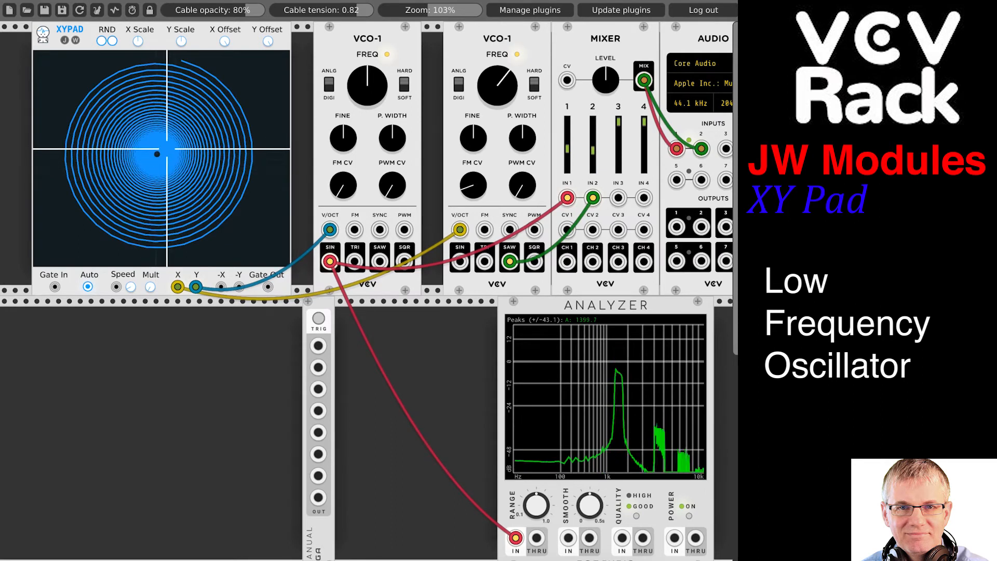
Step: Lower the MIXER's channel 2 fader to the bottom of its range
{"action": "left_click_drag", "start_coordinate": [594, 151], "coordinate": [593, 167]}
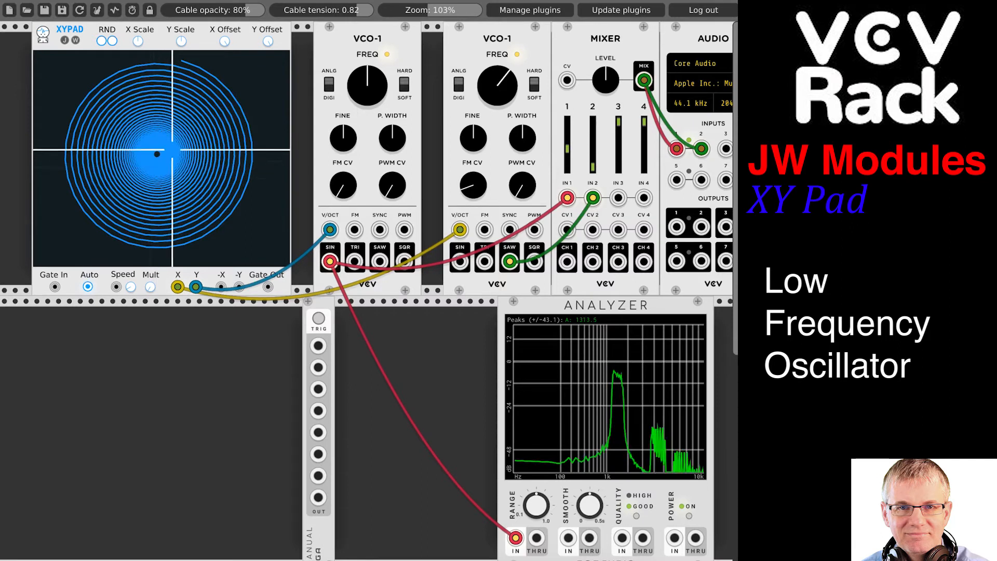
Step: Replace the XYPAD's spiral with single points placed at various spots across the pad
{"action": "left_click", "coordinate": [123, 108]}
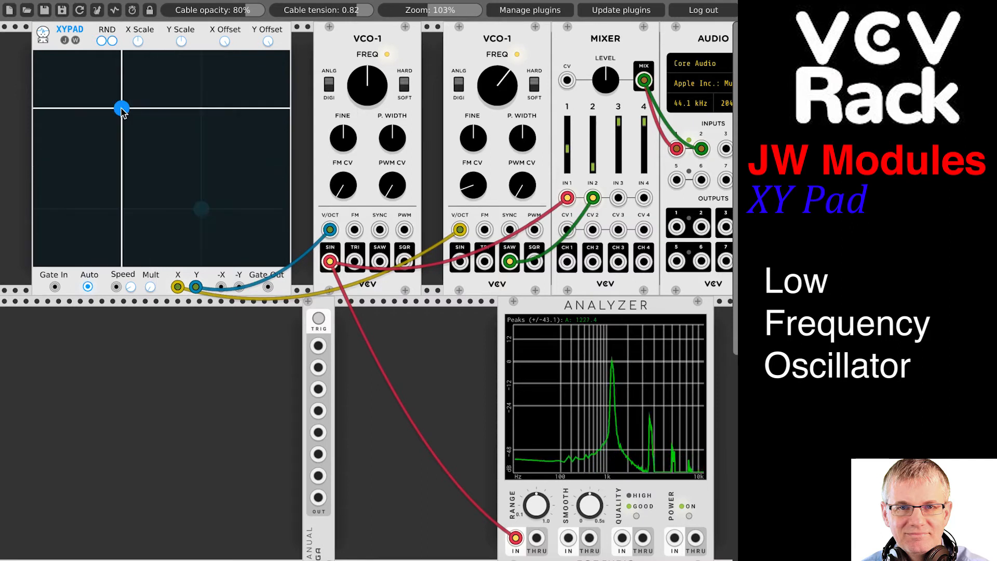
{"action": "left_click", "coordinate": [76, 199]}
{"action": "left_click", "coordinate": [102, 142]}
{"action": "left_click", "coordinate": [78, 122]}
{"action": "left_click", "coordinate": [67, 217]}
{"action": "left_click", "coordinate": [189, 225]}
{"action": "left_click", "coordinate": [205, 169]}
{"action": "left_click", "coordinate": [162, 137]}
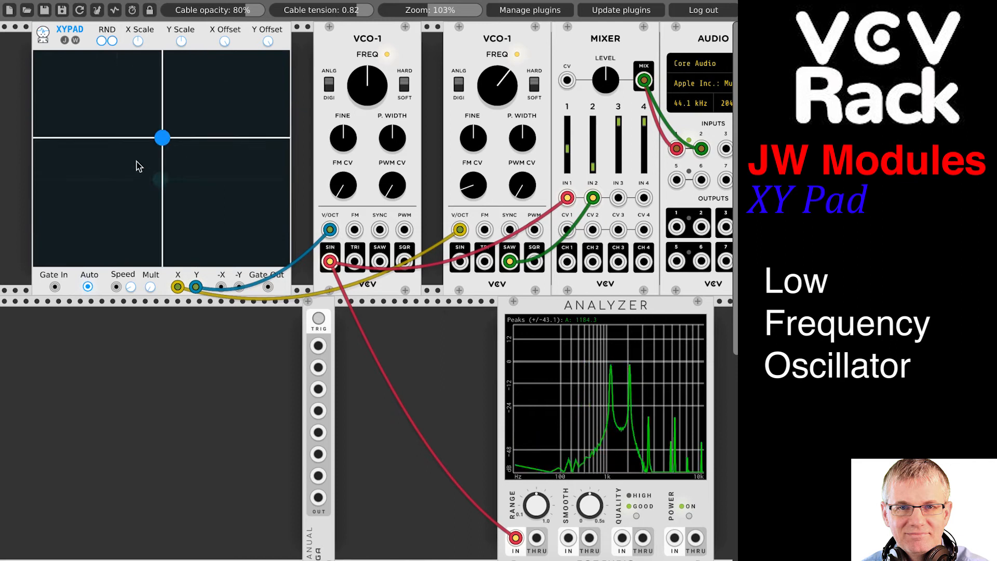
{"action": "left_click", "coordinate": [97, 211]}
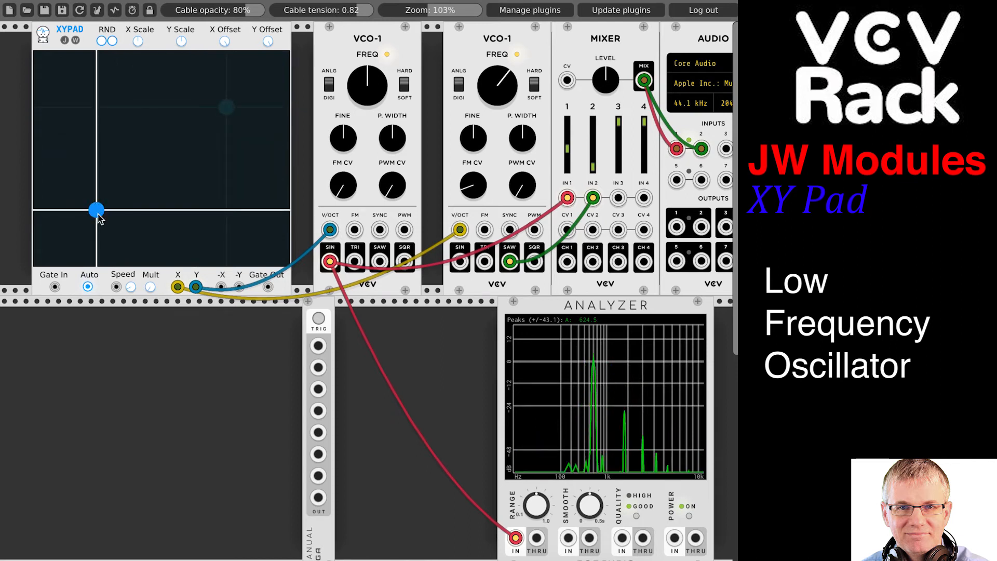
{"action": "left_click", "coordinate": [74, 226]}
Step: Draw a freehand looping curve on the XYPAD, ending near the pad's lower edge
{"action": "mouse_move", "coordinate": [96, 126]}
{"action": "left_mouse_down"}
{"action": "mouse_move", "coordinate": [118, 213]}
{"action": "mouse_move", "coordinate": [165, 195]}
{"action": "mouse_move", "coordinate": [130, 107]}
{"action": "mouse_move", "coordinate": [61, 107]}
{"action": "mouse_move", "coordinate": [73, 210]}
{"action": "mouse_move", "coordinate": [208, 241]}
{"action": "left_mouse_up"}
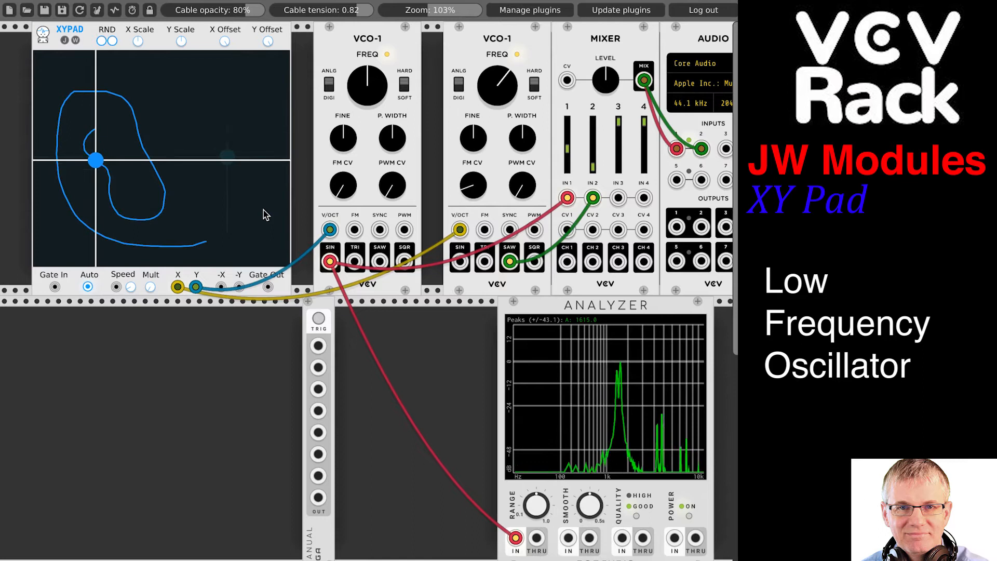
Step: Draw several freehand shapes on the XYPAD, finishing with a five-pointed star, and stop its Auto playback
{"action": "left_click", "coordinate": [88, 287]}
{"action": "mouse_move", "coordinate": [160, 152]}
{"action": "left_mouse_down"}
{"action": "mouse_move", "coordinate": [89, 189]}
{"action": "mouse_move", "coordinate": [93, 236]}
{"action": "mouse_move", "coordinate": [178, 245]}
{"action": "mouse_move", "coordinate": [251, 177]}
{"action": "mouse_move", "coordinate": [249, 78]}
{"action": "mouse_move", "coordinate": [69, 167]}
{"action": "mouse_move", "coordinate": [107, 233]}
{"action": "mouse_move", "coordinate": [157, 225]}
{"action": "left_mouse_up"}
{"action": "mouse_move", "coordinate": [196, 181]}
{"action": "left_mouse_down"}
{"action": "mouse_move", "coordinate": [129, 126]}
{"action": "mouse_move", "coordinate": [118, 187]}
{"action": "mouse_move", "coordinate": [179, 216]}
{"action": "left_mouse_up"}
{"action": "mouse_move", "coordinate": [78, 181]}
{"action": "left_mouse_down"}
{"action": "mouse_move", "coordinate": [167, 89]}
{"action": "mouse_move", "coordinate": [170, 152]}
{"action": "mouse_move", "coordinate": [103, 110]}
{"action": "mouse_move", "coordinate": [261, 108]}
{"action": "mouse_move", "coordinate": [81, 174]}
{"action": "left_mouse_up"}
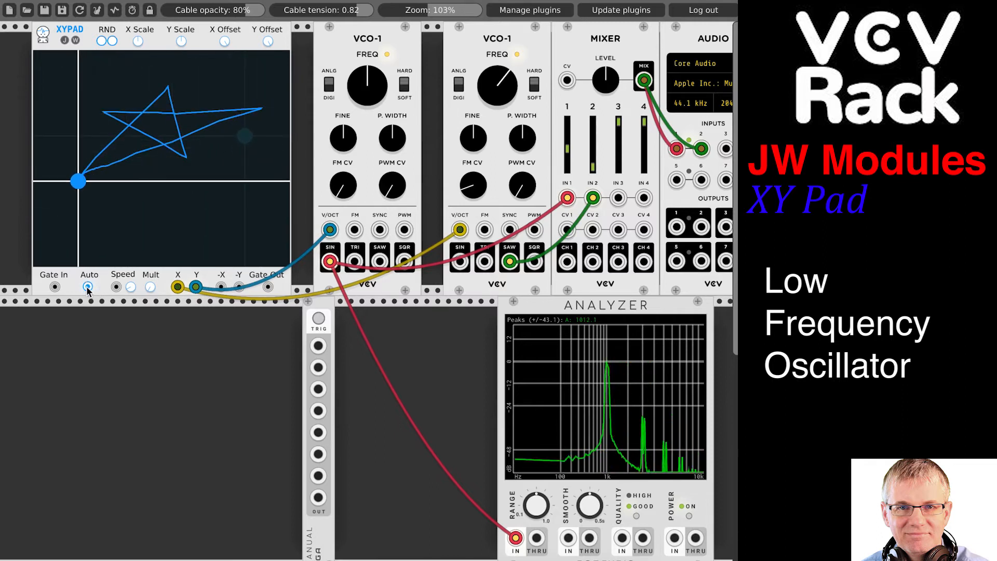
{"action": "left_click", "coordinate": [87, 287]}
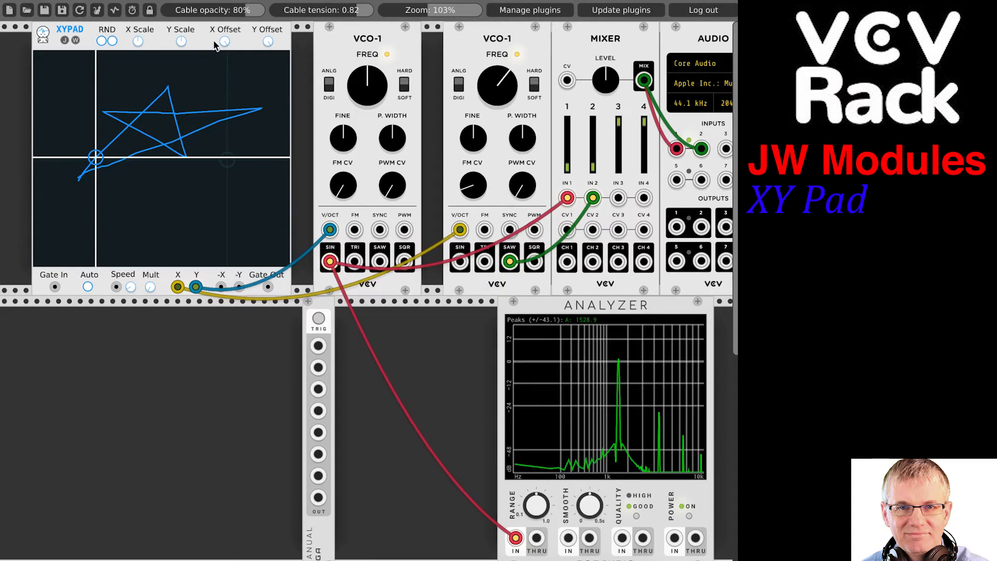
Step: Cycle the XYPAD through its RND graphics, from sine and square waves to a spiral and stepped lines, ending on a rising curve
{"action": "left_click", "coordinate": [101, 40]}
{"action": "left_click", "coordinate": [100, 39]}
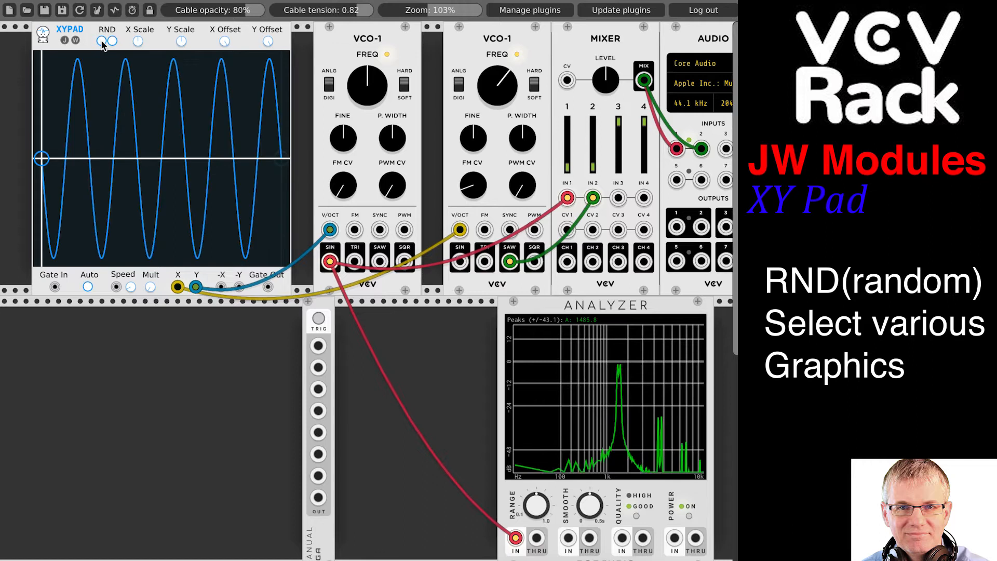
{"action": "left_click", "coordinate": [101, 40]}
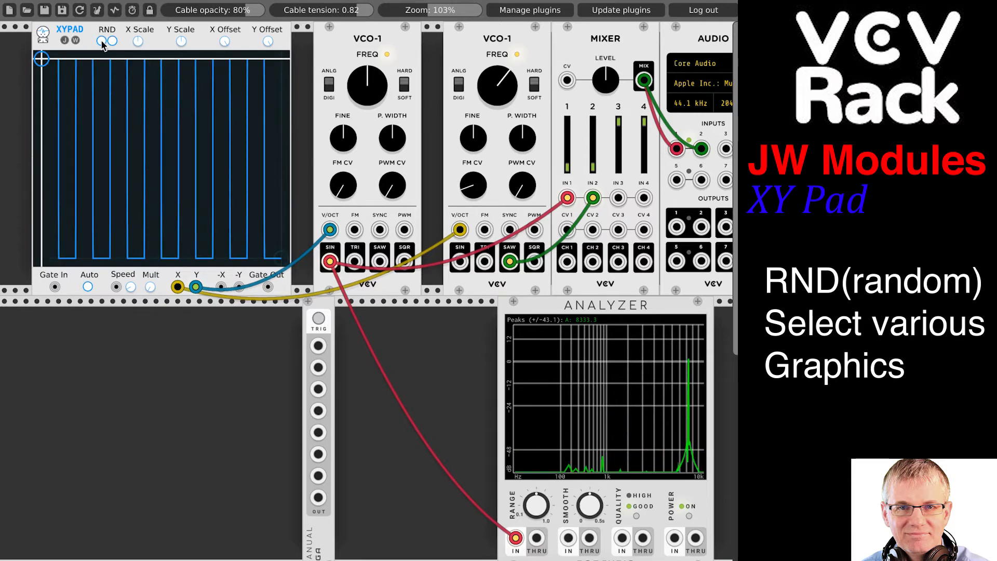
{"action": "left_click", "coordinate": [101, 40]}
{"action": "left_click", "coordinate": [100, 40]}
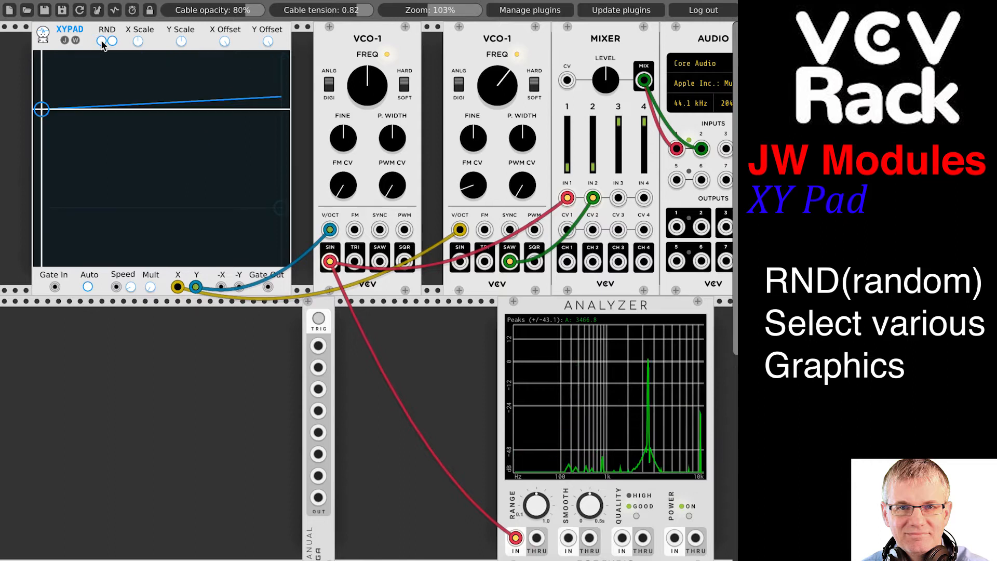
{"action": "left_click", "coordinate": [100, 39]}
{"action": "left_click", "coordinate": [101, 40]}
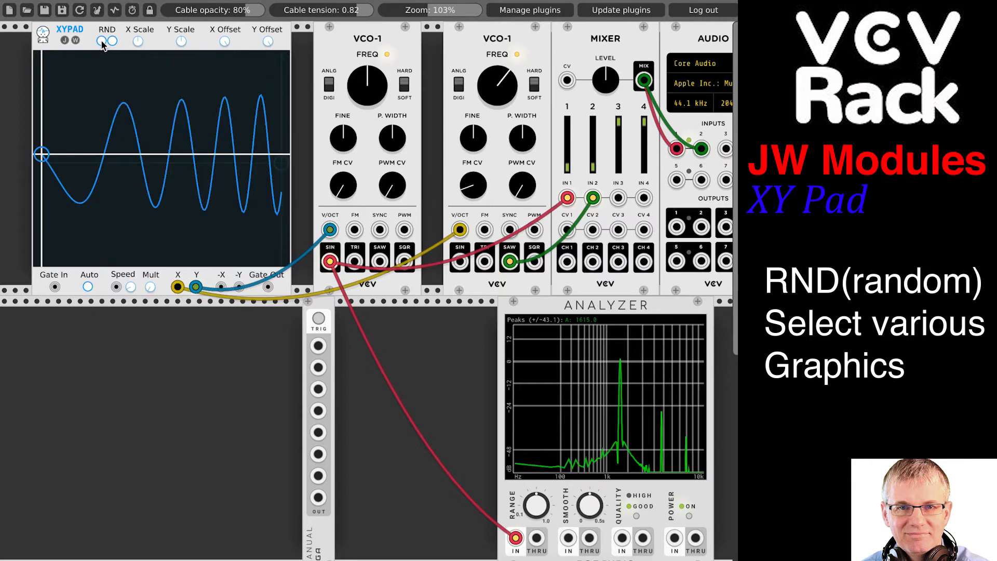
{"action": "left_click", "coordinate": [100, 40]}
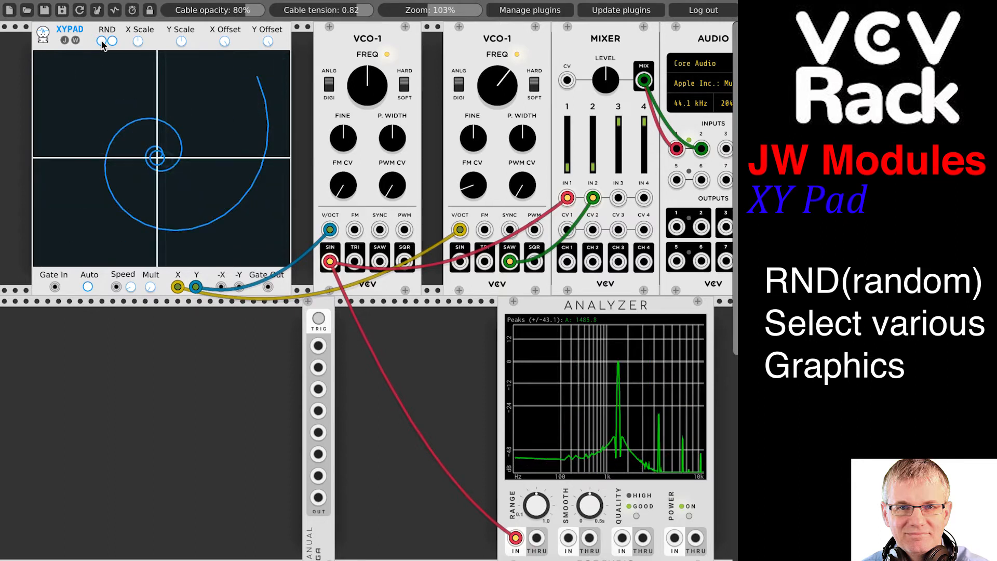
{"action": "left_click", "coordinate": [100, 40]}
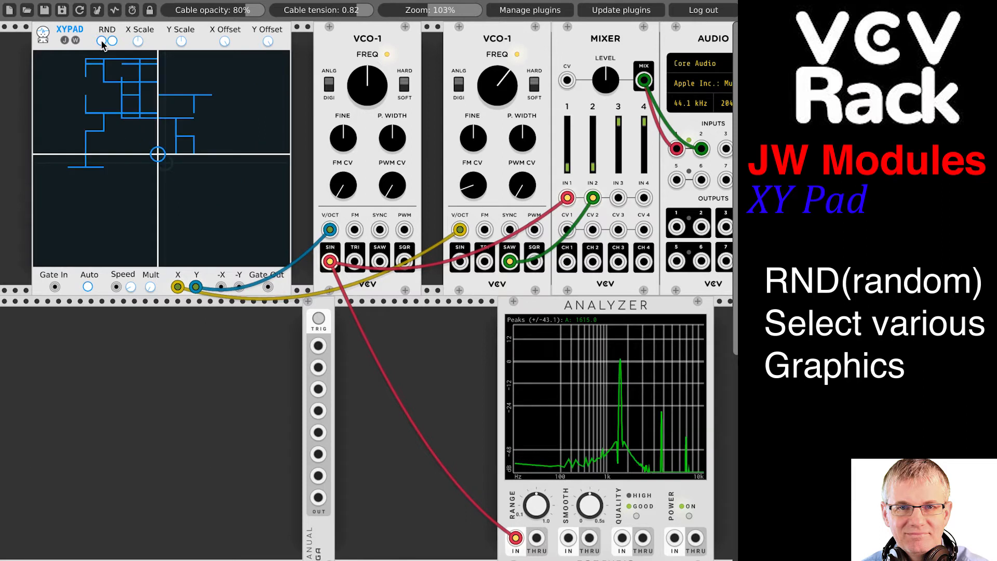
{"action": "left_click", "coordinate": [101, 40]}
{"action": "left_click", "coordinate": [101, 40]}
{"action": "left_click", "coordinate": [100, 39]}
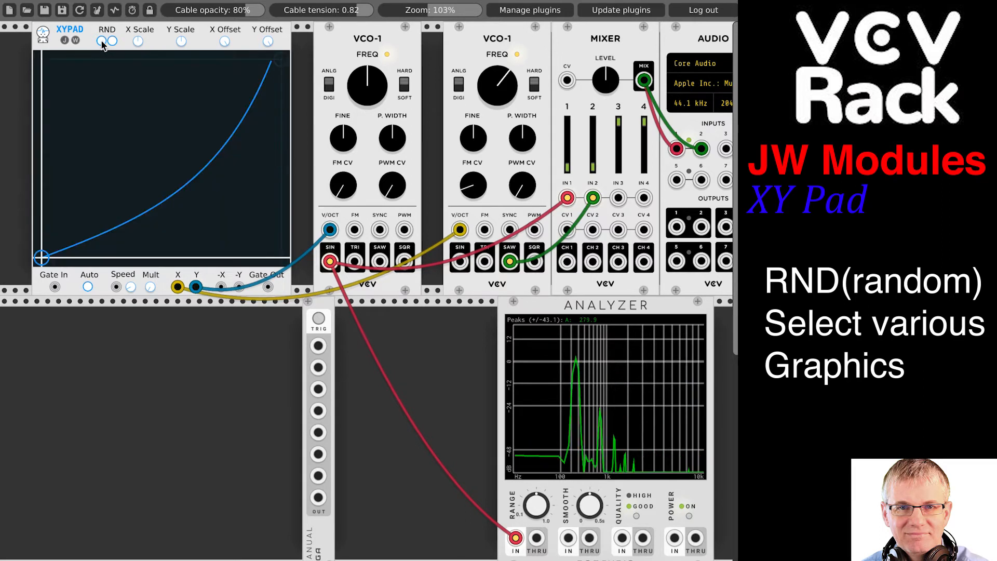
Step: Switch the XYPAD graphic to a sine wave of increasing frequency, play it with Auto, and stop the playback
{"action": "left_click", "coordinate": [101, 39]}
{"action": "left_click", "coordinate": [101, 39]}
{"action": "left_click", "coordinate": [101, 40]}
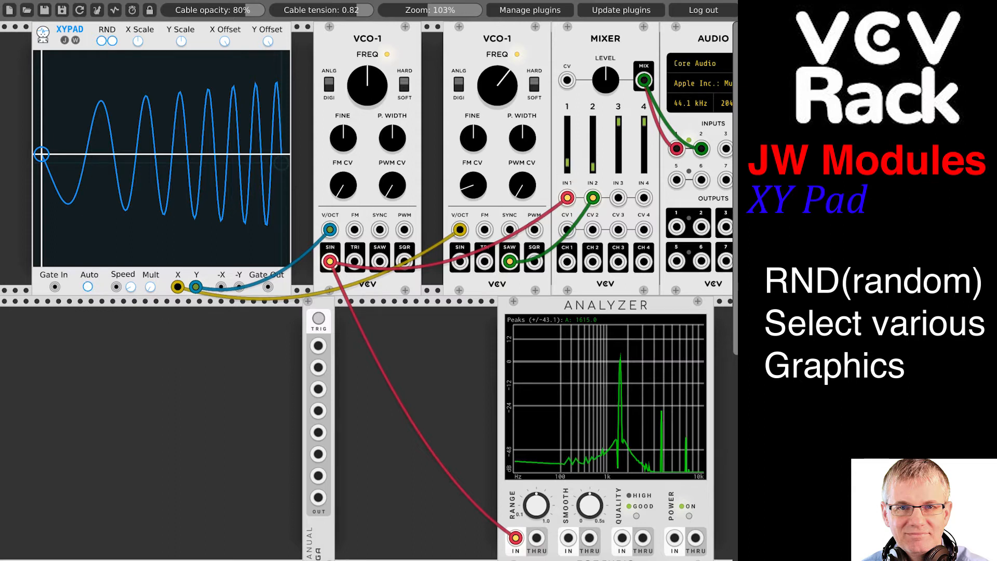
{"action": "left_click", "coordinate": [87, 286]}
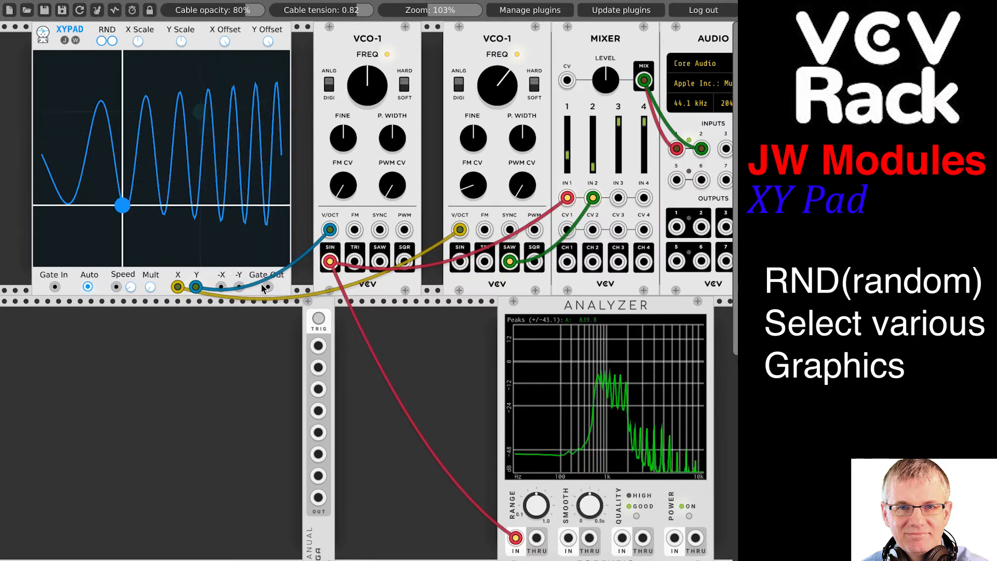
{"action": "left_click", "coordinate": [87, 287]}
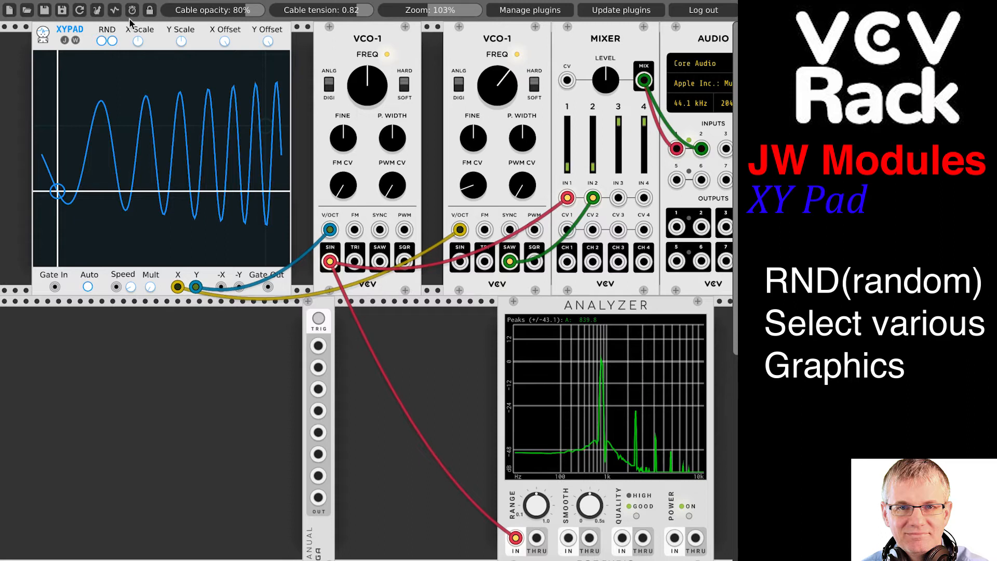
Step: Cycle the XYPAD through all its RND graphic types again, ending on a spiral
{"action": "left_click", "coordinate": [101, 41]}
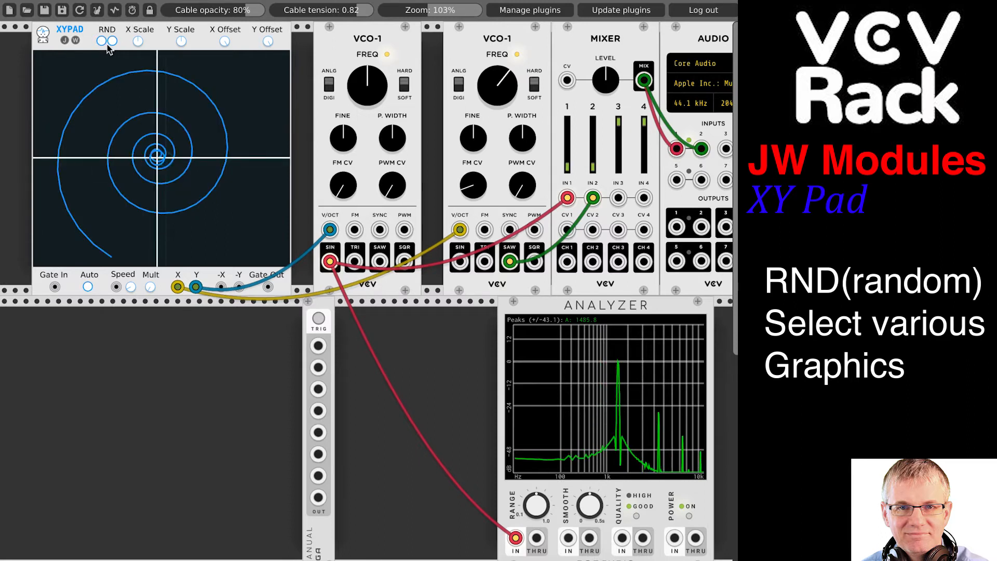
{"action": "left_click", "coordinate": [101, 41]}
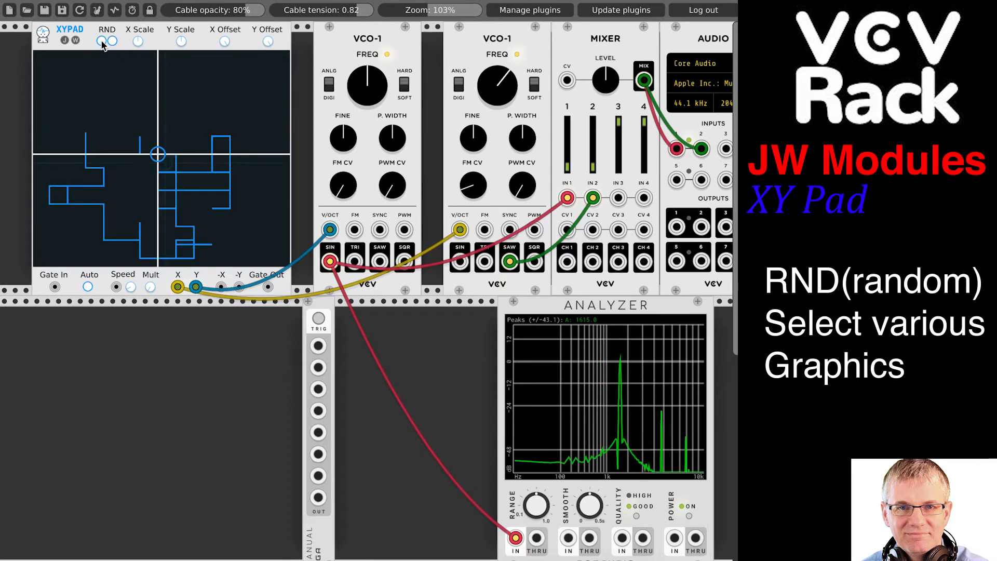
{"action": "left_click", "coordinate": [101, 41]}
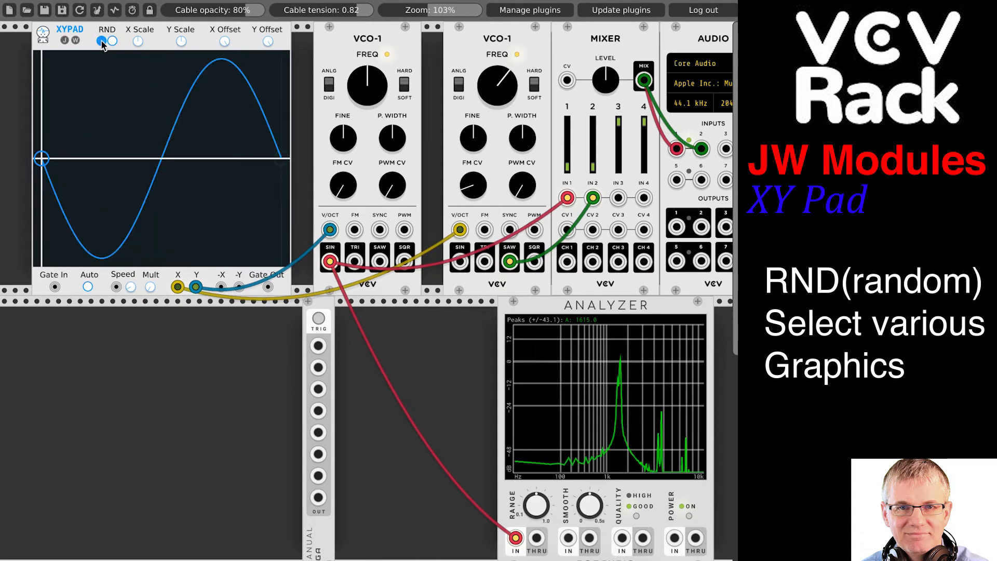
{"action": "left_click", "coordinate": [101, 41]}
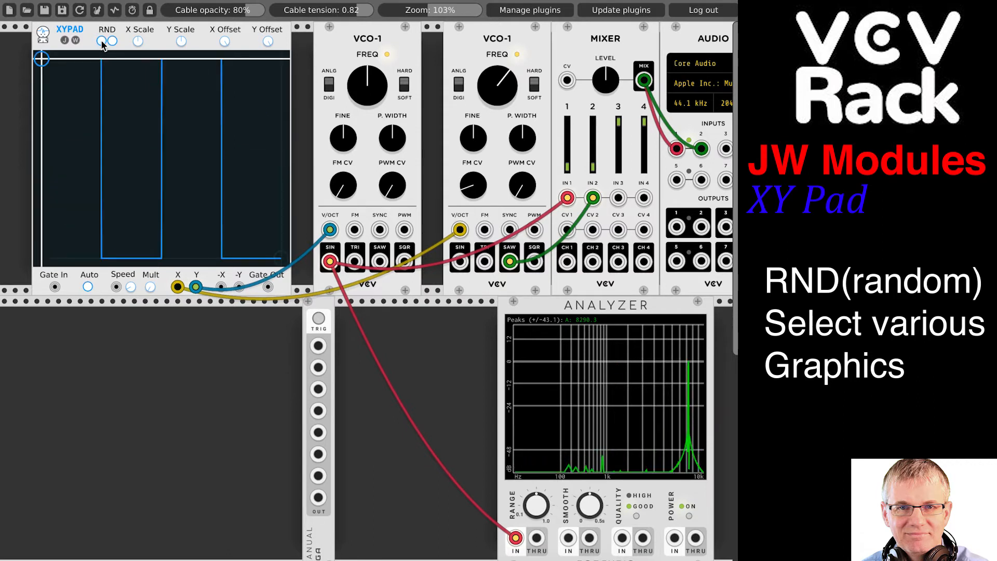
{"action": "left_click", "coordinate": [102, 41]}
{"action": "left_click", "coordinate": [101, 41]}
{"action": "left_click", "coordinate": [102, 41]}
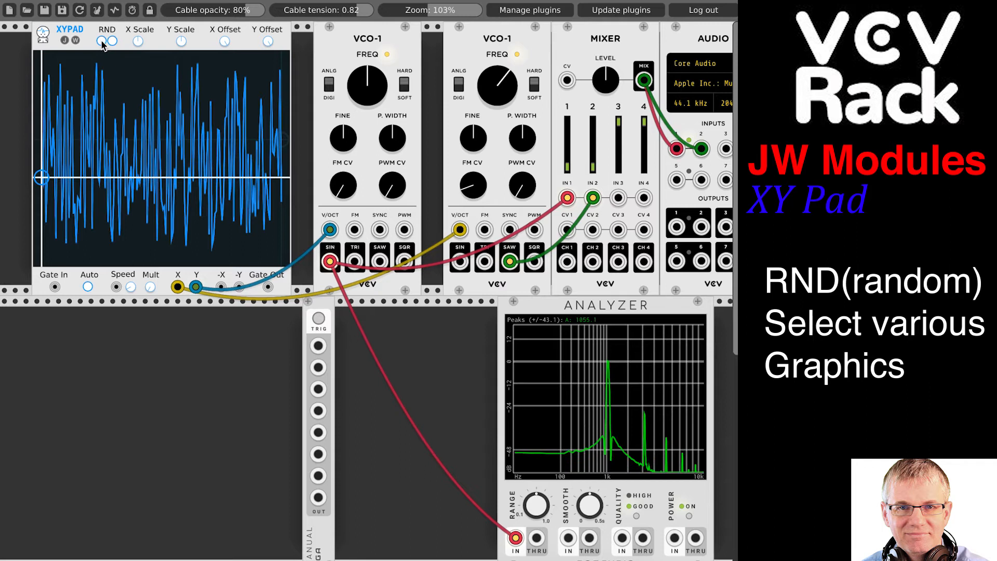
{"action": "left_click", "coordinate": [101, 41]}
{"action": "left_click", "coordinate": [101, 41]}
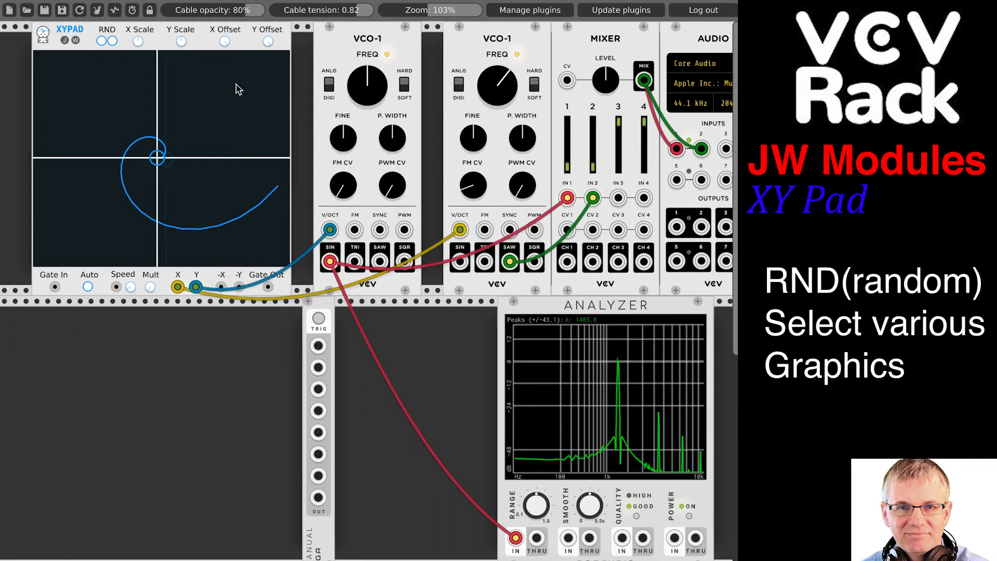
Step: Generate several random variations of the XYPAD's spiral, ending with one that has many turns
{"action": "left_click_drag", "start_coordinate": [434, 9], "coordinate": [490, 10]}
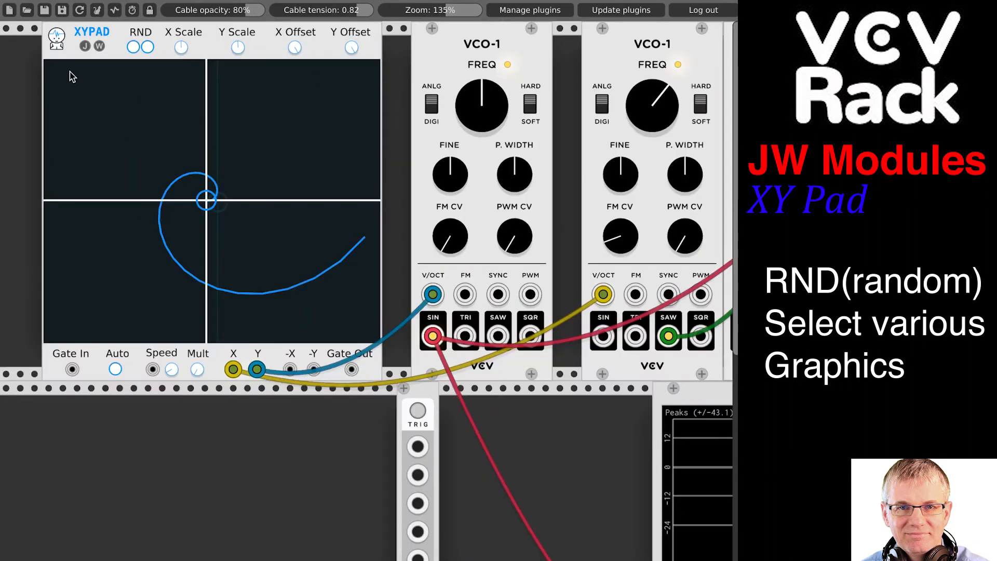
{"action": "left_click_drag", "start_coordinate": [450, 10], "coordinate": [453, 10]}
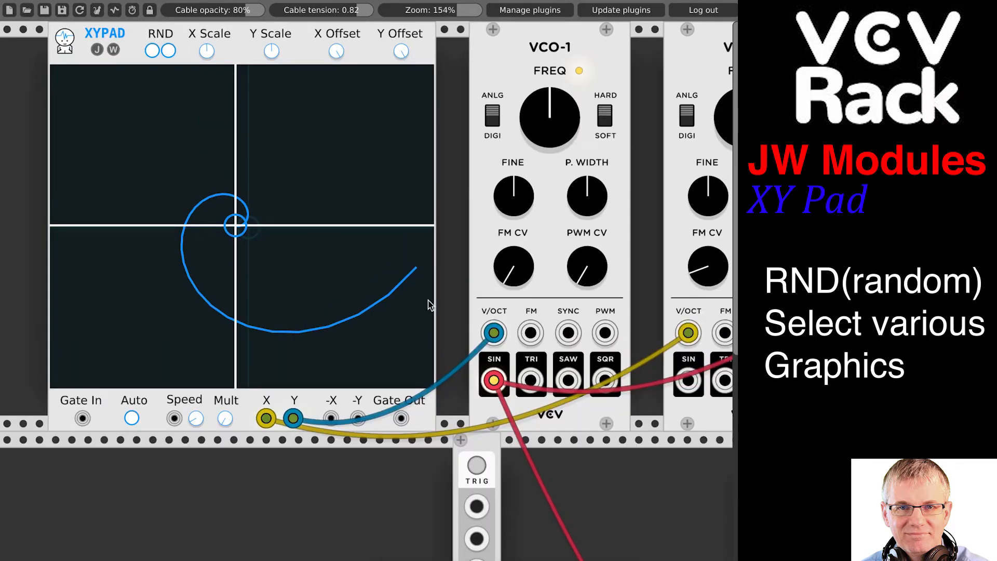
{"action": "left_click", "coordinate": [169, 51]}
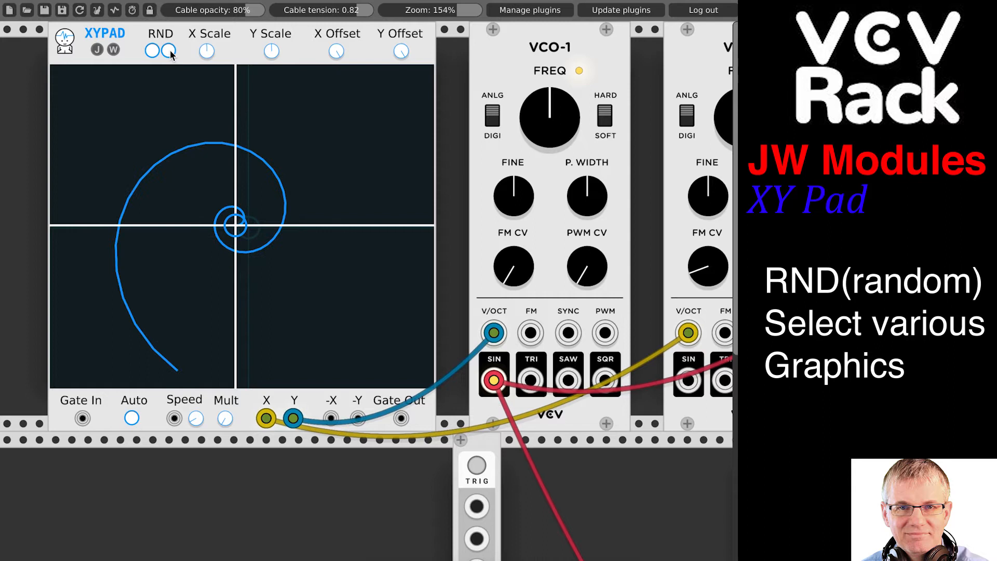
{"action": "left_click", "coordinate": [169, 51]}
{"action": "left_click", "coordinate": [169, 50]}
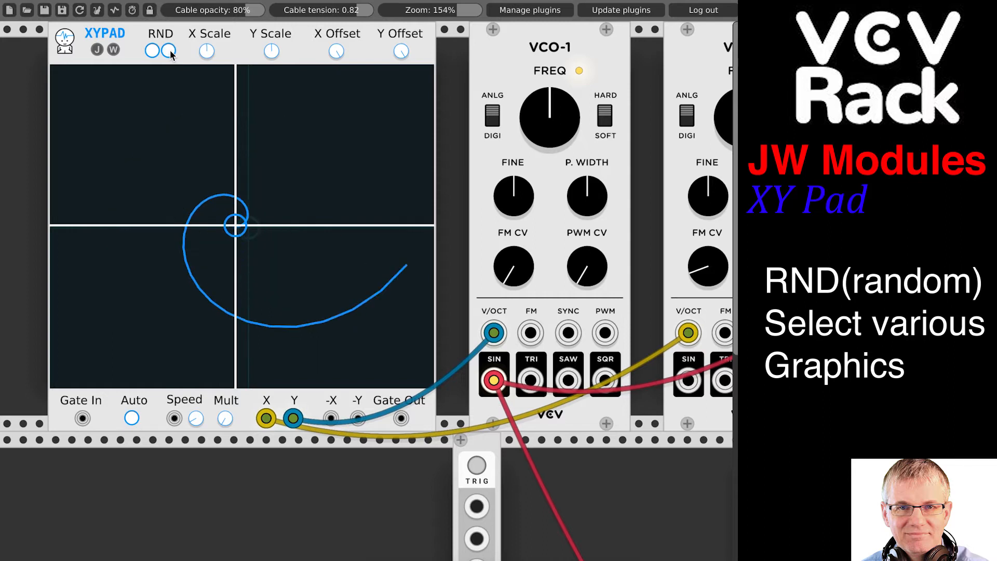
{"action": "left_click", "coordinate": [169, 50]}
{"action": "left_click", "coordinate": [169, 50]}
{"action": "left_click", "coordinate": [169, 50]}
{"action": "left_click", "coordinate": [169, 51]}
{"action": "left_click", "coordinate": [169, 50]}
{"action": "left_click", "coordinate": [169, 51]}
{"action": "left_click", "coordinate": [169, 50]}
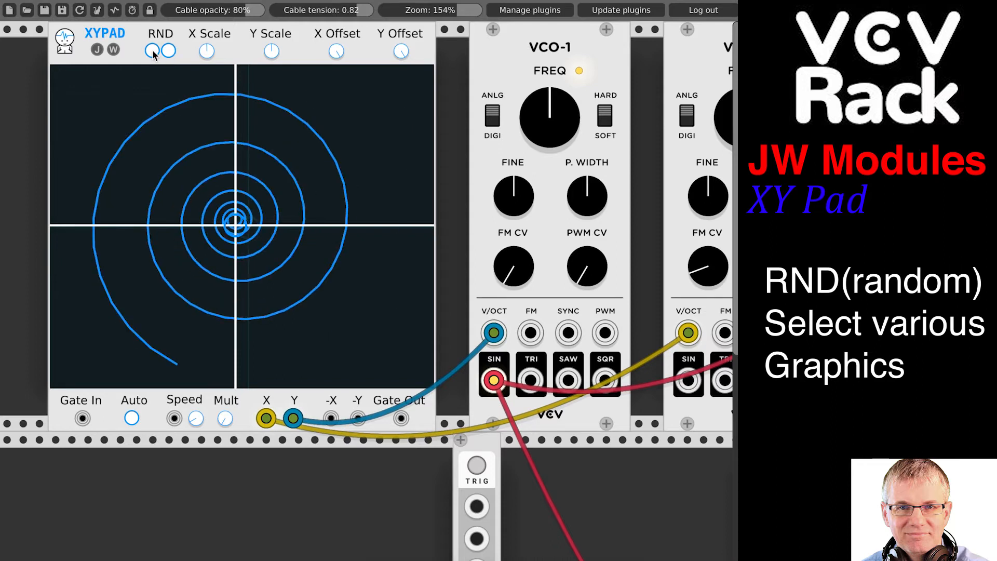
Step: Switch the XYPAD to the stepped right-angle line graphic and randomize it repeatedly until it is small and dense
{"action": "left_click", "coordinate": [153, 50]}
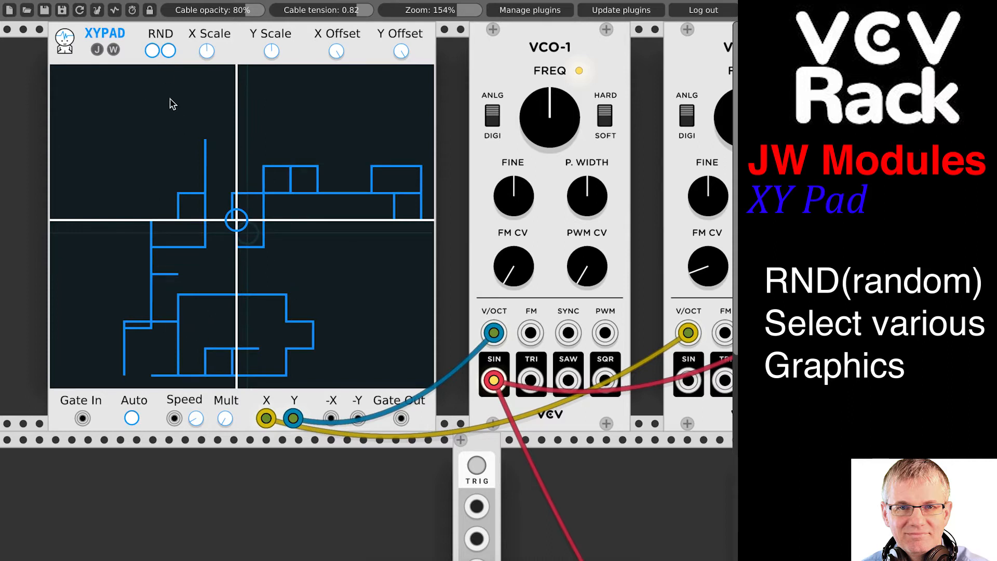
{"action": "left_click", "coordinate": [170, 51]}
{"action": "left_click", "coordinate": [169, 50]}
{"action": "left_click", "coordinate": [169, 51]}
{"action": "left_click", "coordinate": [169, 51]}
{"action": "left_click", "coordinate": [169, 51]}
{"action": "left_click", "coordinate": [170, 51]}
{"action": "left_click", "coordinate": [170, 51]}
{"action": "left_click", "coordinate": [169, 51]}
{"action": "left_click", "coordinate": [170, 51]}
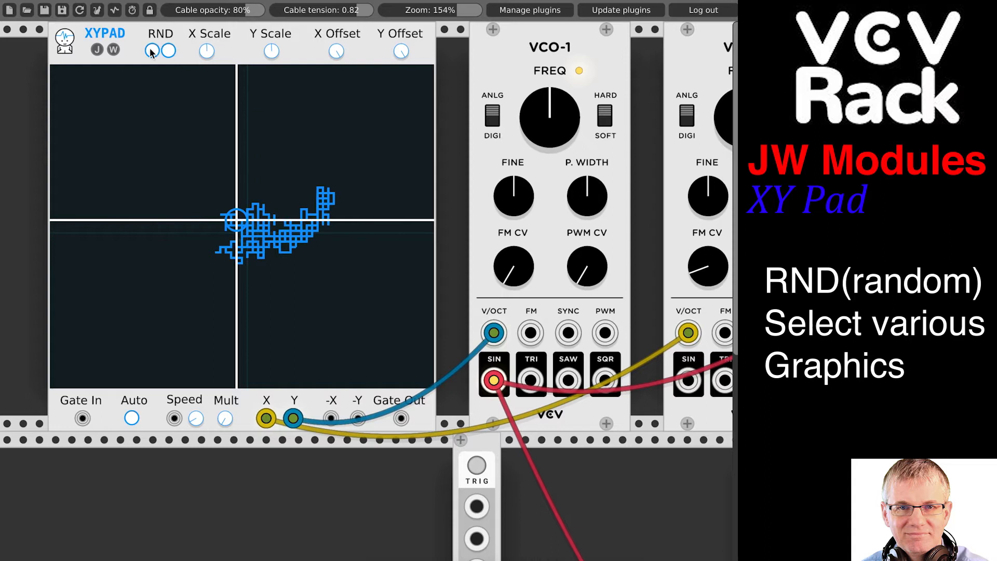
Step: Switch the XYPAD to the sine wave graphic and randomize it repeatedly, ending with five cycles
{"action": "left_click", "coordinate": [169, 51]}
{"action": "left_click", "coordinate": [168, 51]}
{"action": "left_click", "coordinate": [168, 51]}
{"action": "left_click", "coordinate": [168, 51]}
{"action": "left_click", "coordinate": [167, 51]}
{"action": "left_click", "coordinate": [167, 51]}
{"action": "left_click", "coordinate": [168, 51]}
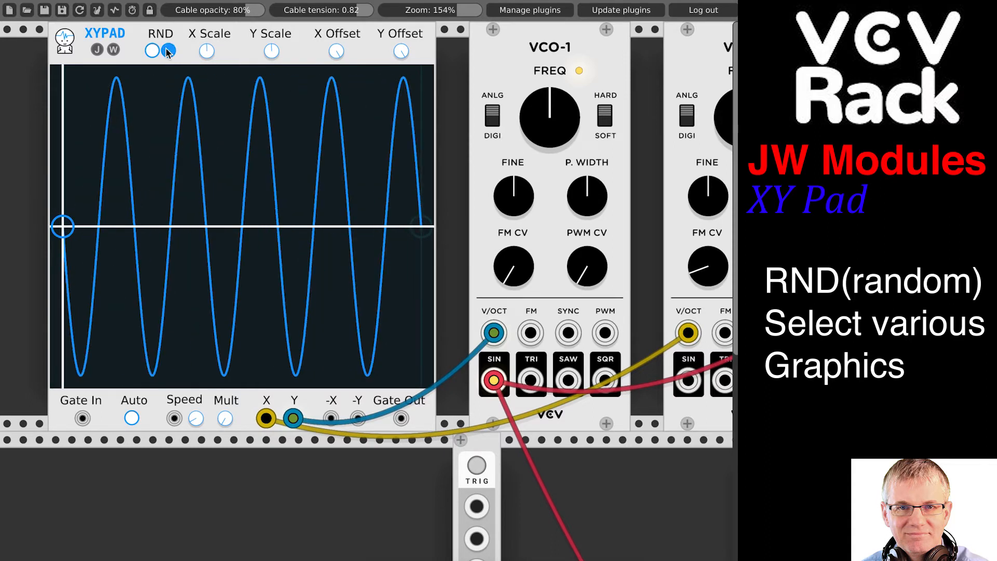
Step: Switch the XYPAD to the rising curve graphic and generate several random variations of it
{"action": "left_click", "coordinate": [150, 53]}
{"action": "left_click", "coordinate": [151, 54]}
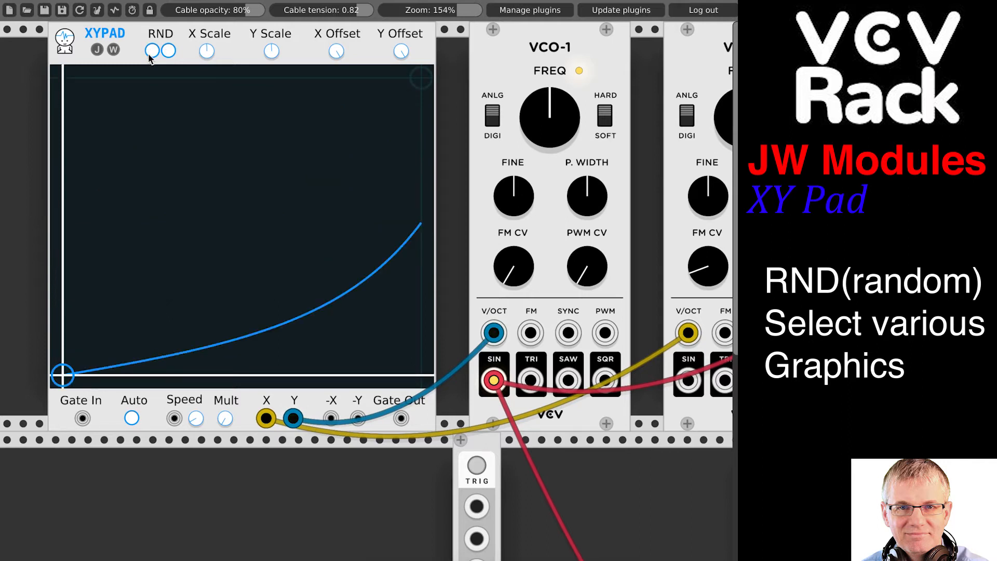
{"action": "left_click", "coordinate": [168, 51]}
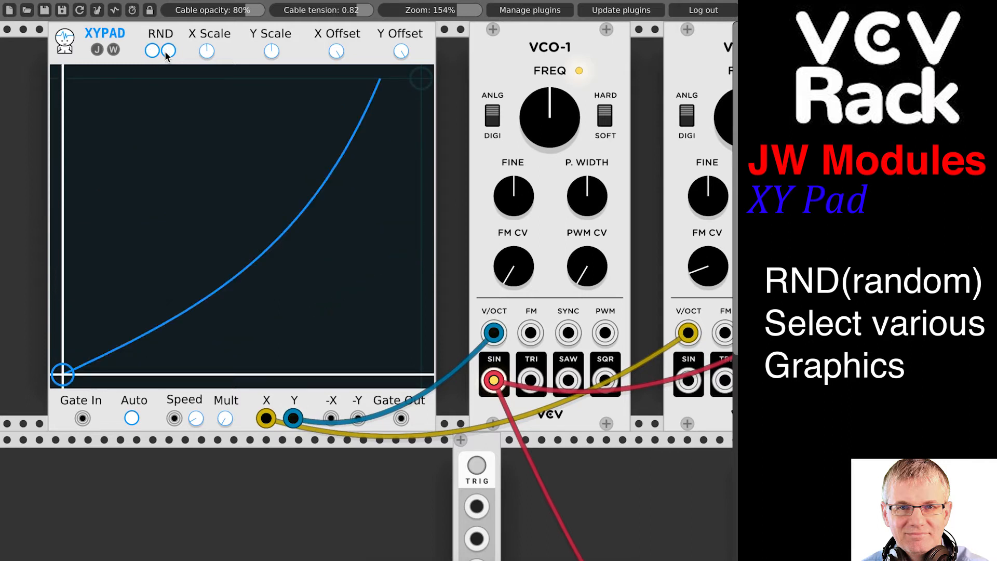
{"action": "left_click", "coordinate": [169, 51]}
{"action": "left_click", "coordinate": [170, 51]}
{"action": "left_click", "coordinate": [169, 51]}
{"action": "left_click", "coordinate": [169, 51]}
{"action": "left_click", "coordinate": [170, 51]}
Step: Switch the XYPAD to the straight line graphic and randomize it repeatedly, ending with a slight downward slope
{"action": "left_click", "coordinate": [168, 51]}
{"action": "left_click", "coordinate": [167, 52]}
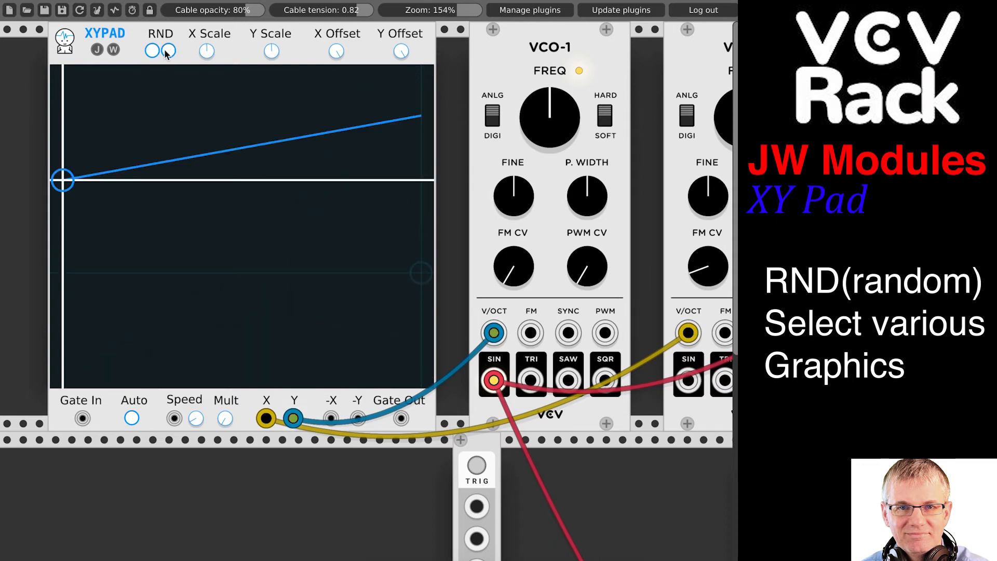
{"action": "left_click", "coordinate": [168, 52]}
{"action": "left_click", "coordinate": [168, 52]}
{"action": "left_click", "coordinate": [167, 51]}
{"action": "left_click", "coordinate": [168, 52]}
{"action": "left_click", "coordinate": [168, 52]}
{"action": "left_click", "coordinate": [168, 52]}
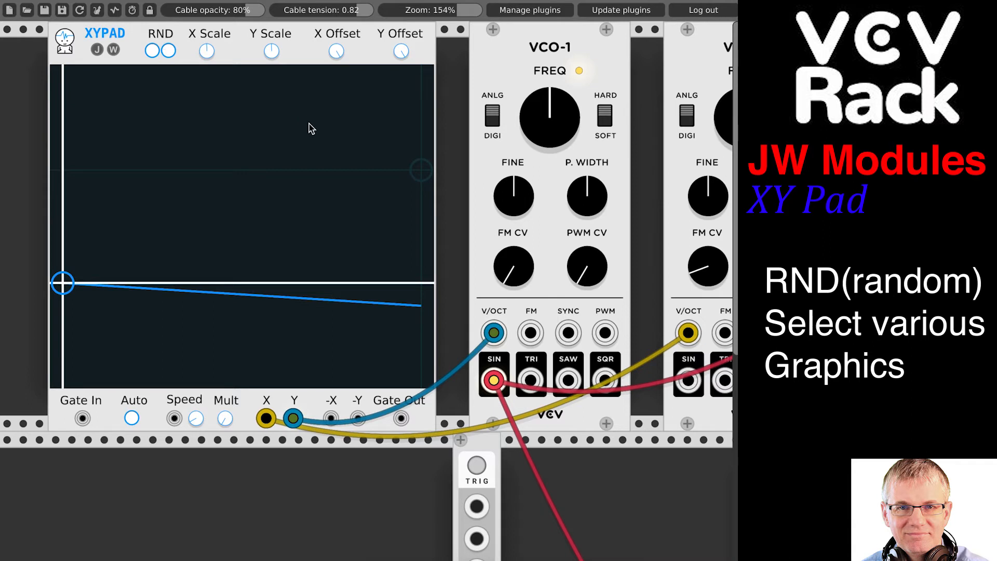
Step: Draw a freehand tangled curve across the XYPAD and play it with Auto
{"action": "mouse_move", "coordinate": [362, 113]}
{"action": "left_mouse_down"}
{"action": "mouse_move", "coordinate": [305, 98]}
{"action": "mouse_move", "coordinate": [174, 244]}
{"action": "mouse_move", "coordinate": [313, 275]}
{"action": "mouse_move", "coordinate": [338, 265]}
{"action": "mouse_move", "coordinate": [231, 192]}
{"action": "mouse_move", "coordinate": [196, 116]}
{"action": "mouse_move", "coordinate": [165, 240]}
{"action": "mouse_move", "coordinate": [280, 244]}
{"action": "mouse_move", "coordinate": [394, 133]}
{"action": "left_mouse_up"}
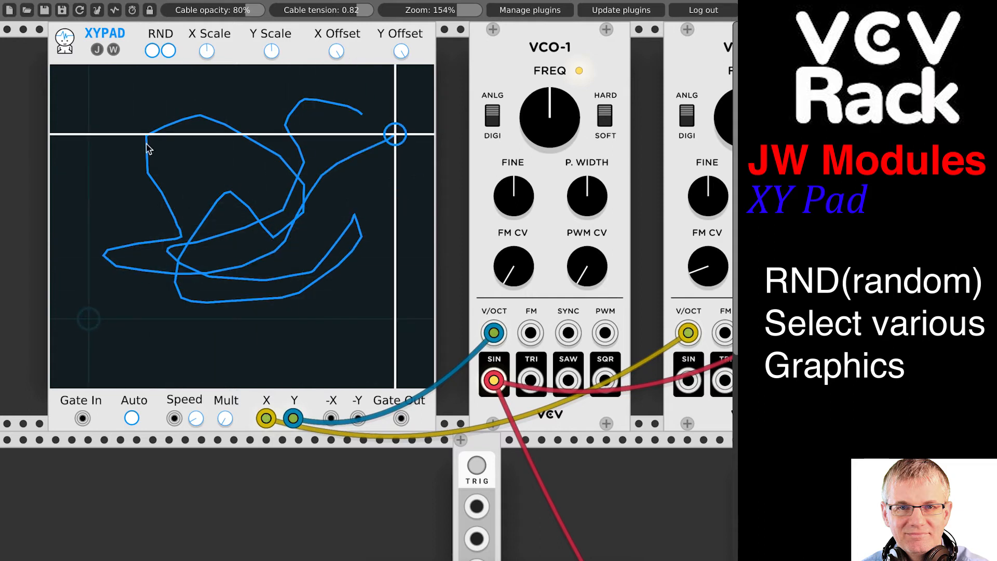
{"action": "left_click", "coordinate": [131, 418]}
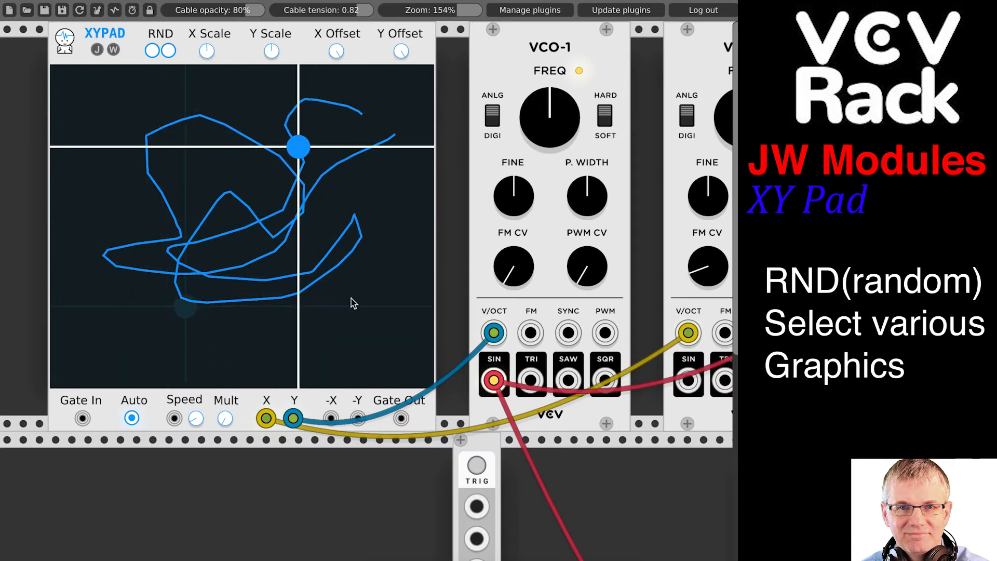
Step: Replace the XYPAD's tangled path with a new freehand winding curve, and stop and restart its Auto playback
{"action": "mouse_move", "coordinate": [375, 292]}
{"action": "left_mouse_down"}
{"action": "mouse_move", "coordinate": [227, 281]}
{"action": "mouse_move", "coordinate": [166, 164]}
{"action": "mouse_move", "coordinate": [219, 289]}
{"action": "mouse_move", "coordinate": [321, 316]}
{"action": "mouse_move", "coordinate": [308, 93]}
{"action": "mouse_move", "coordinate": [65, 128]}
{"action": "left_mouse_up"}
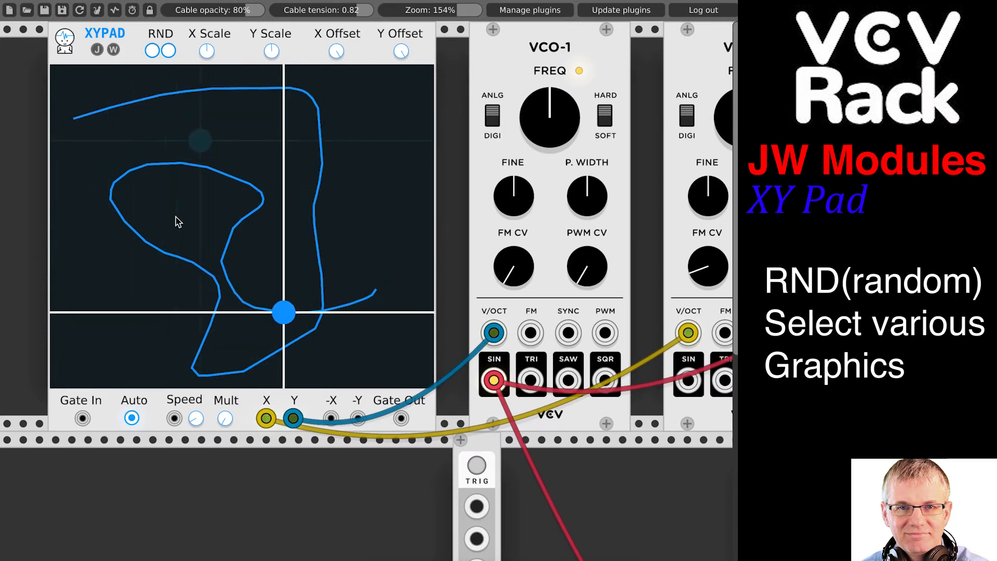
{"action": "left_click", "coordinate": [134, 417]}
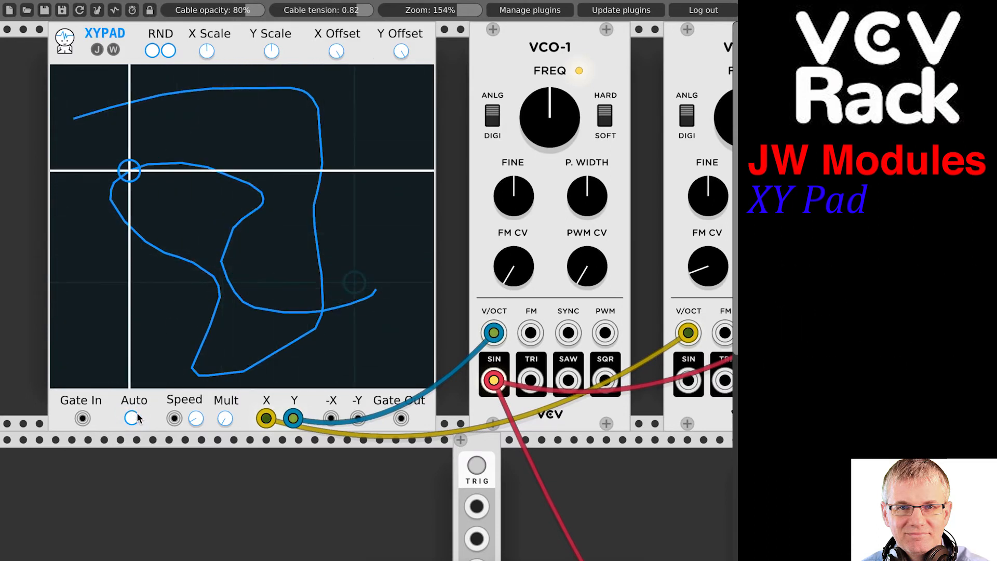
{"action": "left_click", "coordinate": [133, 417]}
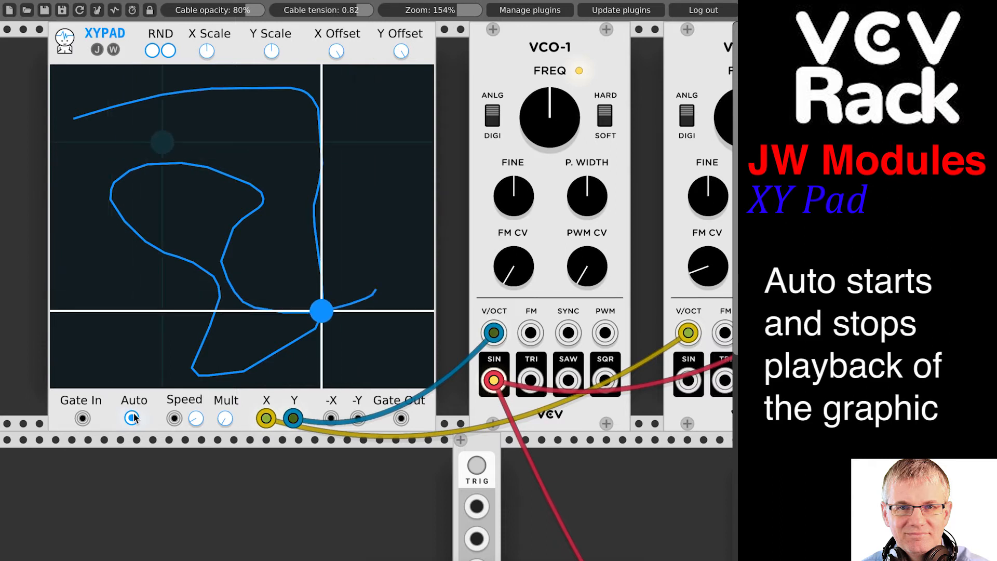
Step: Stop the XYPAD's Auto playback and cycle through several preset RND graphics
{"action": "left_click", "coordinate": [133, 417]}
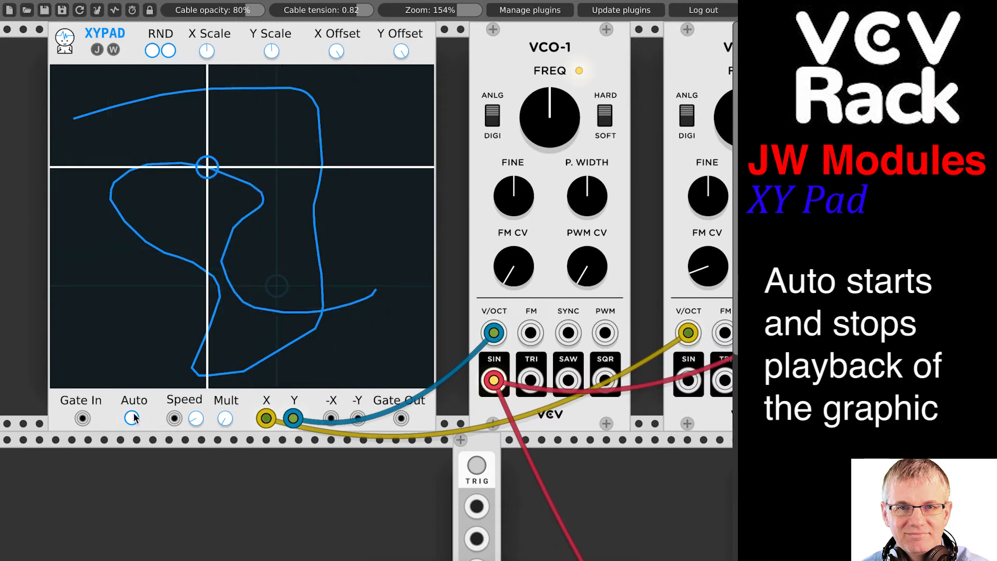
{"action": "left_click", "coordinate": [151, 51]}
{"action": "left_click", "coordinate": [151, 51]}
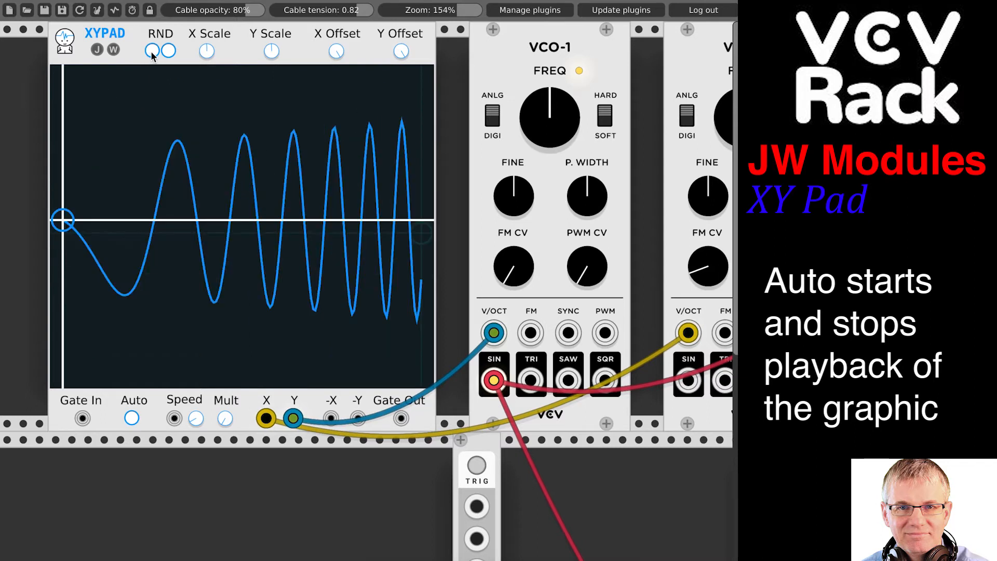
{"action": "left_click", "coordinate": [151, 51]}
{"action": "left_click", "coordinate": [151, 51]}
Step: Draw a freehand curve on the XYPAD and replace it with a longer freehand path of crossing loops
{"action": "mouse_move", "coordinate": [339, 95]}
{"action": "left_mouse_down"}
{"action": "mouse_move", "coordinate": [185, 133]}
{"action": "mouse_move", "coordinate": [238, 310]}
{"action": "mouse_move", "coordinate": [282, 271]}
{"action": "left_mouse_up"}
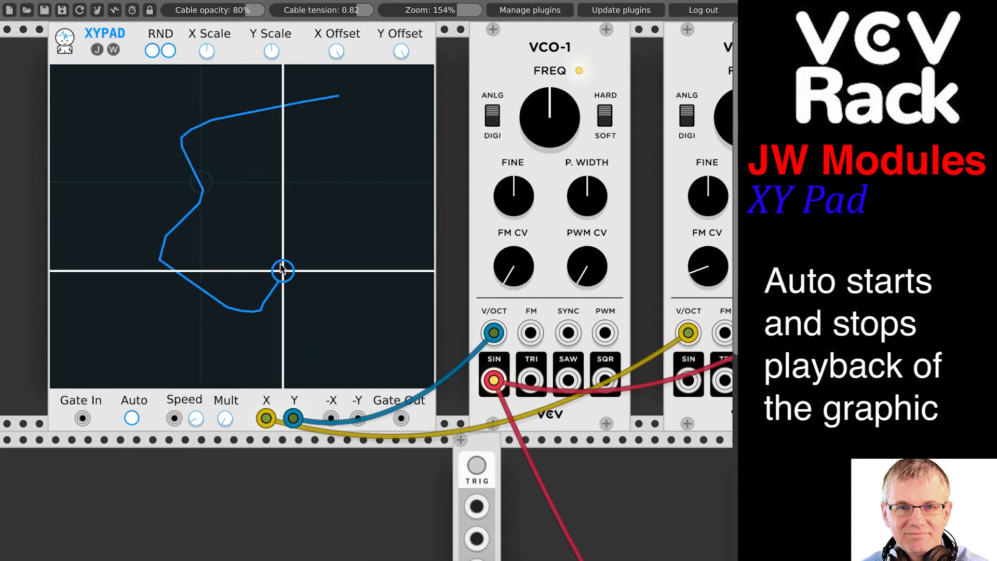
{"action": "right_click", "coordinate": [268, 224]}
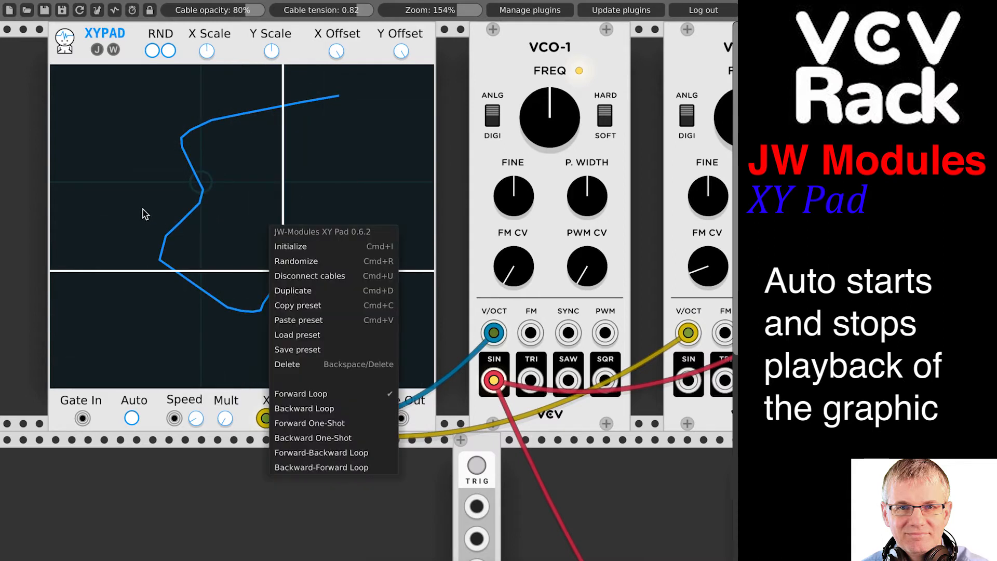
{"action": "left_click", "coordinate": [363, 132]}
{"action": "mouse_move", "coordinate": [370, 122]}
{"action": "left_mouse_down"}
{"action": "mouse_move", "coordinate": [294, 93]}
{"action": "mouse_move", "coordinate": [270, 174]}
{"action": "mouse_move", "coordinate": [260, 332]}
{"action": "mouse_move", "coordinate": [174, 211]}
{"action": "mouse_move", "coordinate": [304, 207]}
{"action": "mouse_move", "coordinate": [358, 113]}
{"action": "left_mouse_up"}
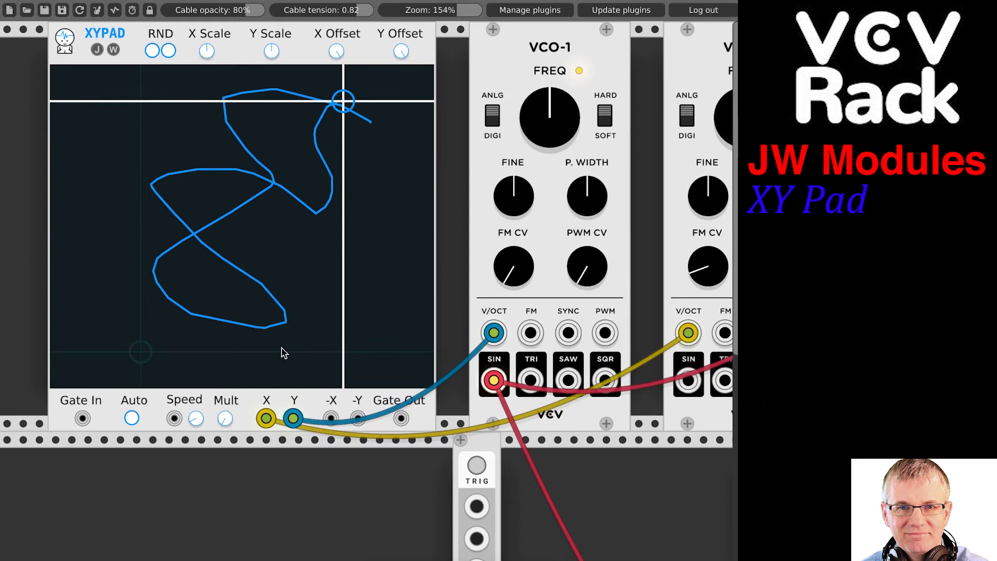
Step: Play the freehand path with Auto in Backward Loop mode, return it to Forward Loop, and stop playback
{"action": "right_click", "coordinate": [144, 218]}
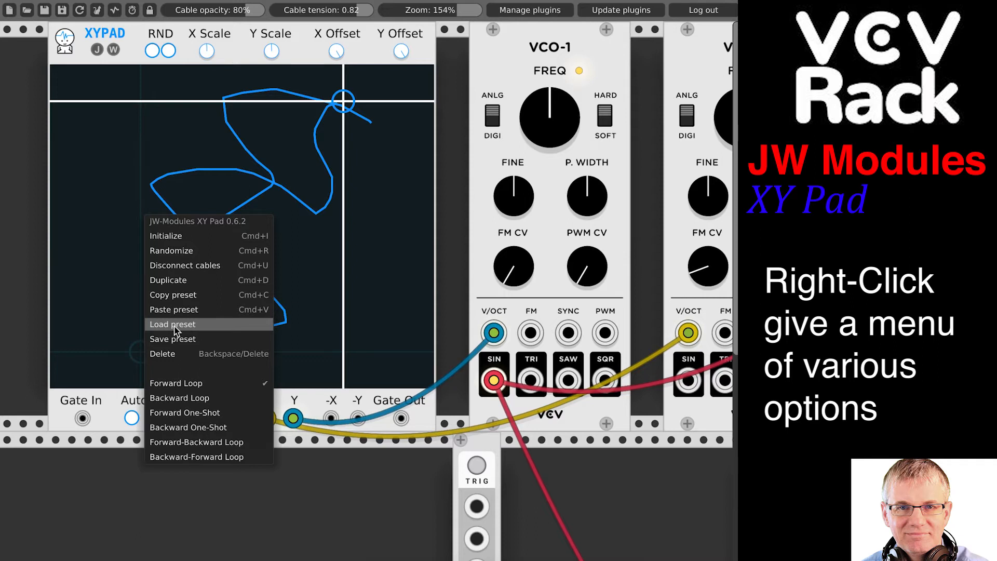
{"action": "left_click", "coordinate": [219, 404]}
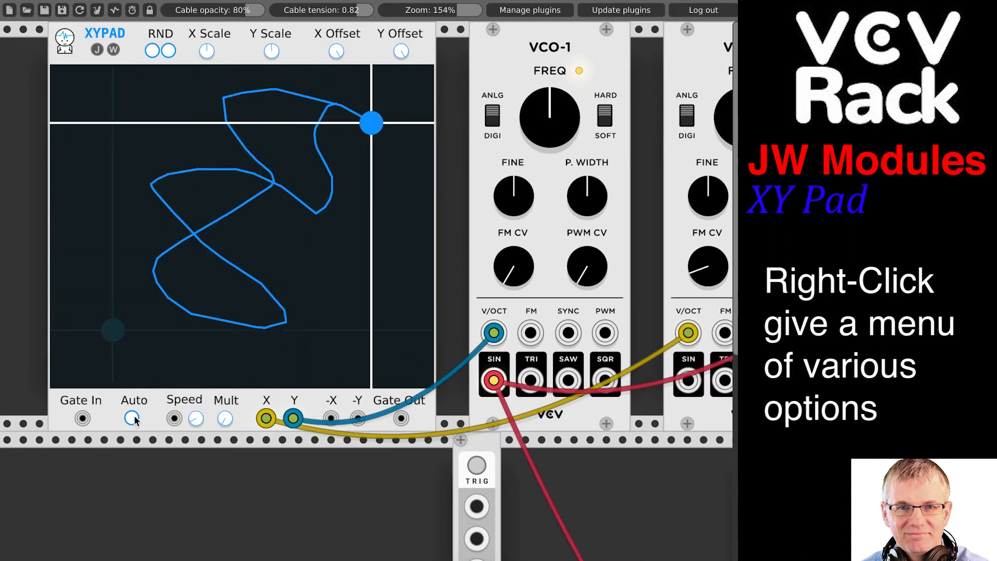
{"action": "right_click", "coordinate": [212, 284]}
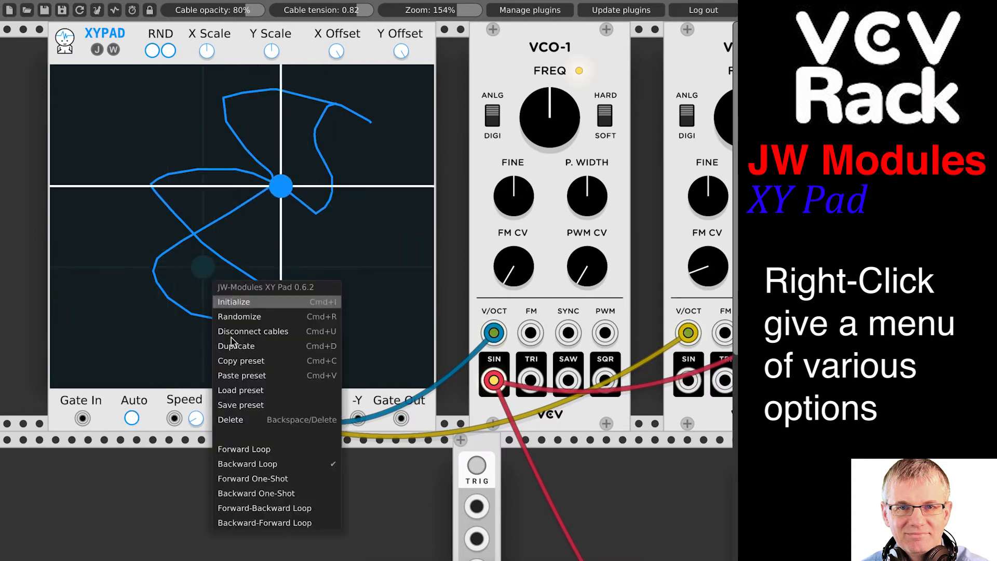
{"action": "left_click", "coordinate": [244, 448]}
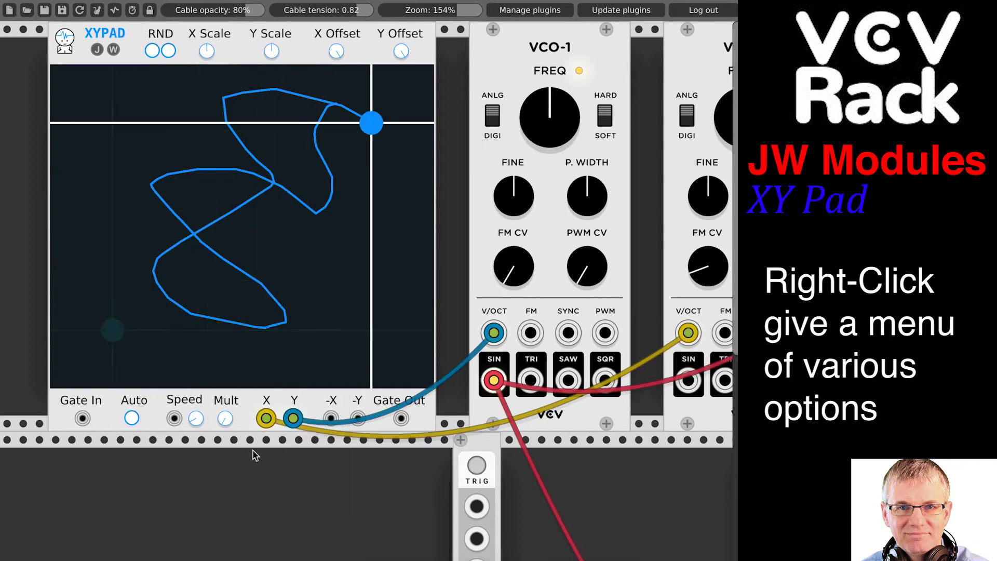
{"action": "right_click", "coordinate": [259, 283]}
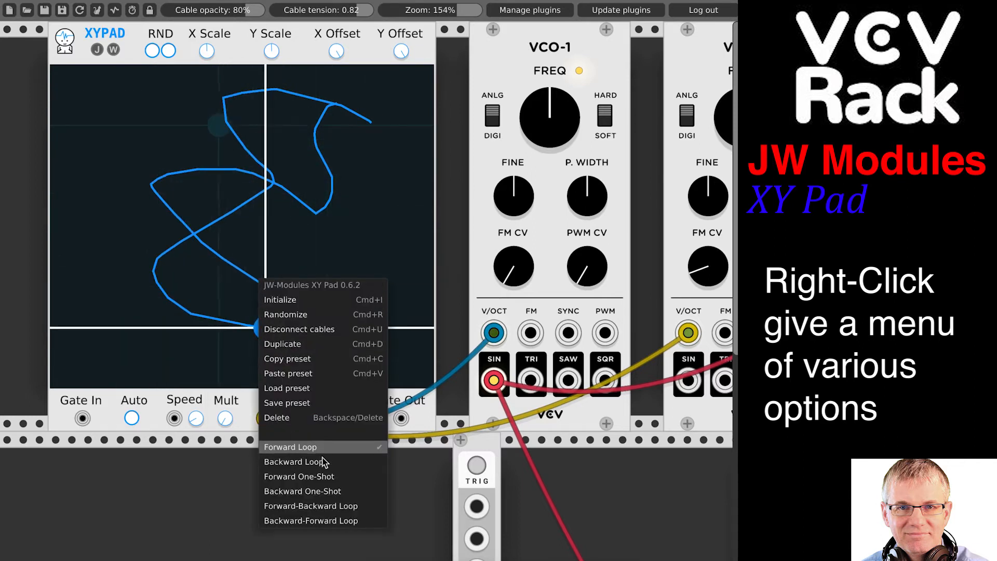
{"action": "left_click", "coordinate": [228, 279]}
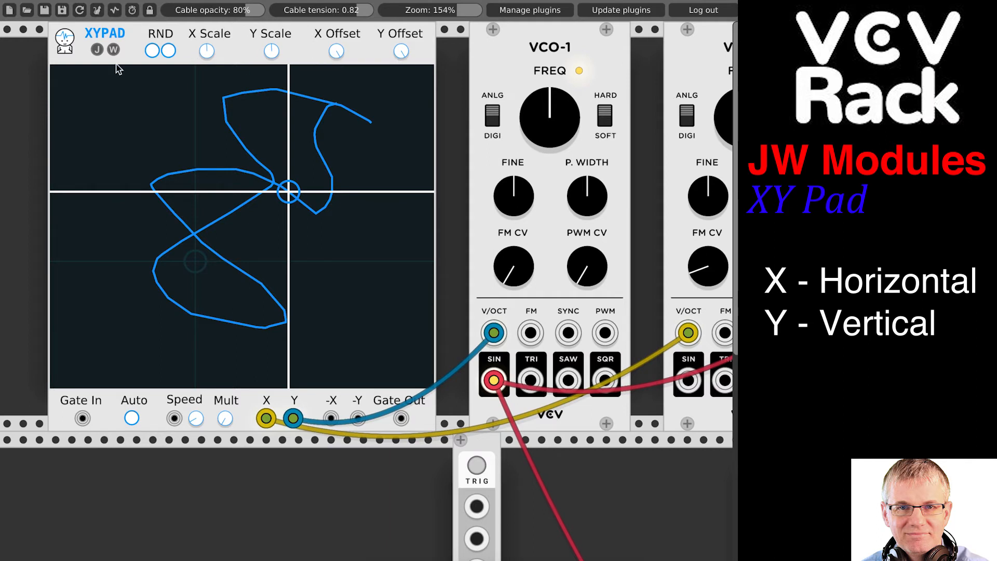
Step: Replace the freehand path by cycling the XYPAD through the RND graphics to the spiral
{"action": "left_click", "coordinate": [152, 50]}
{"action": "left_click", "coordinate": [152, 50]}
{"action": "left_click", "coordinate": [152, 50]}
{"action": "left_click", "coordinate": [152, 50]}
{"action": "left_click", "coordinate": [152, 50]}
{"action": "left_click", "coordinate": [152, 50]}
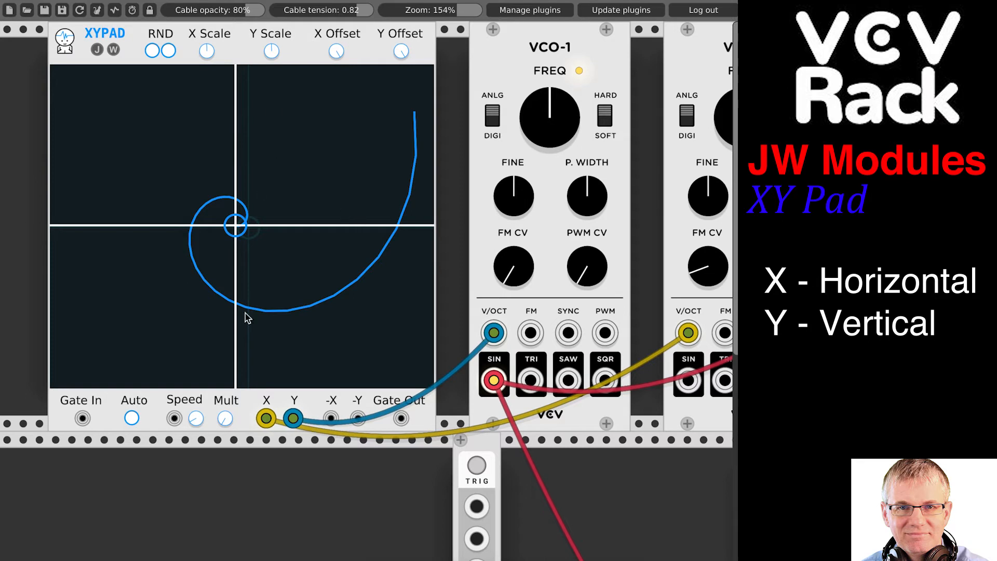
Step: Move the second VCO-1 module closer to the first VCO-1
{"action": "scroll", "coordinate": [402, 340], "scroll_direction": "right", "scroll_amount": 8}
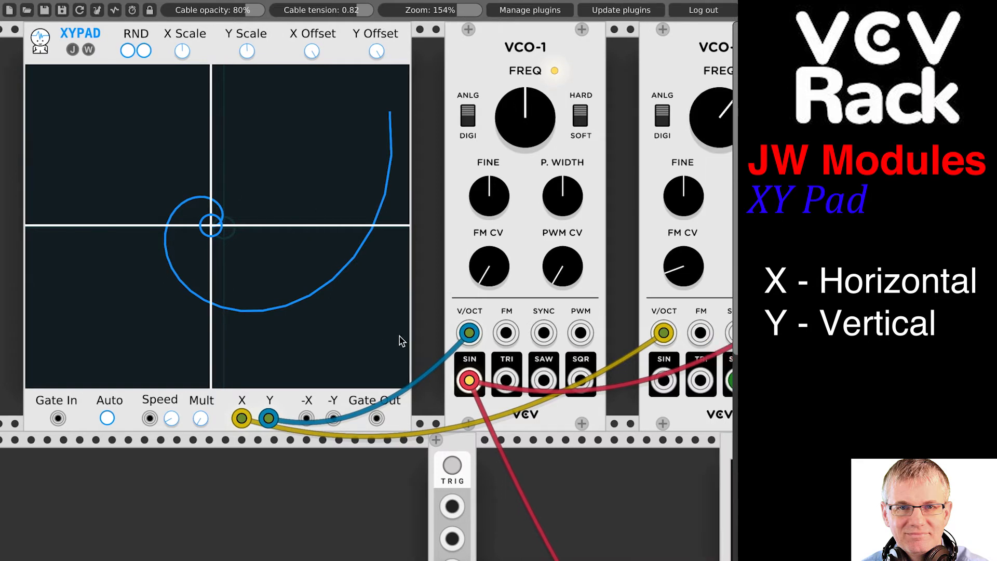
{"action": "scroll", "coordinate": [401, 340], "scroll_direction": "right", "scroll_amount": 1}
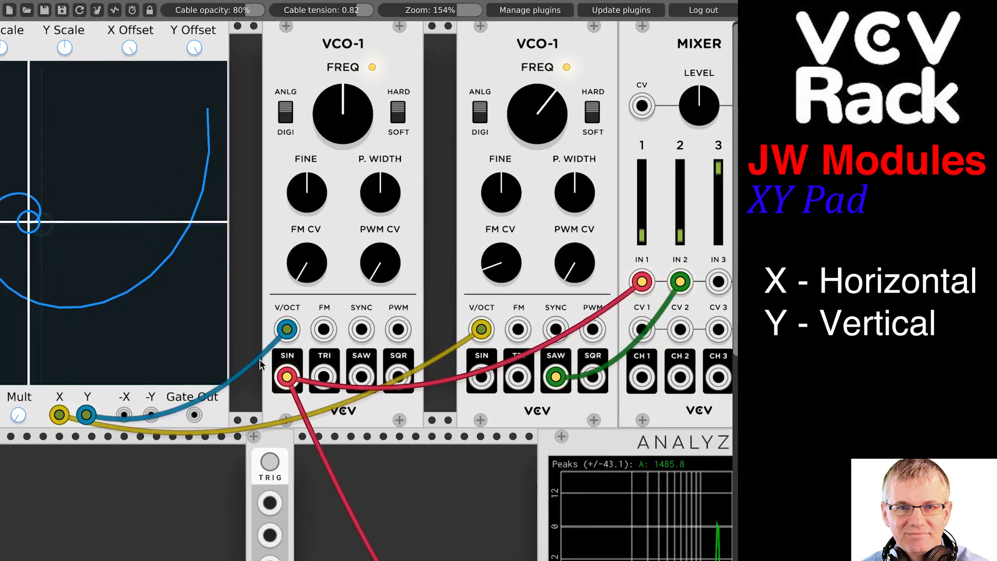
{"action": "left_click_drag", "start_coordinate": [537, 279], "coordinate": [518, 283]}
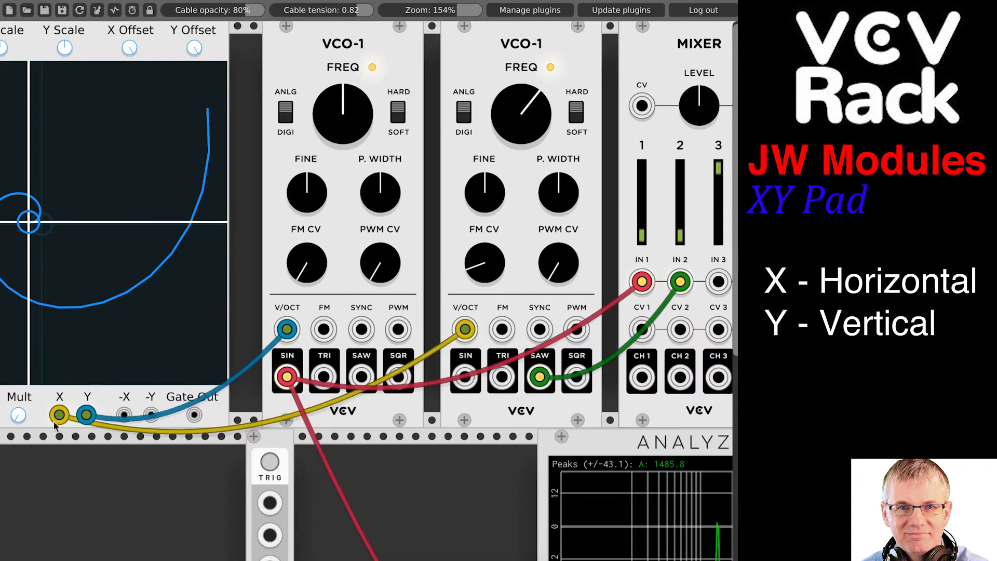
{"action": "scroll", "coordinate": [126, 331], "scroll_direction": "left", "scroll_amount": 8}
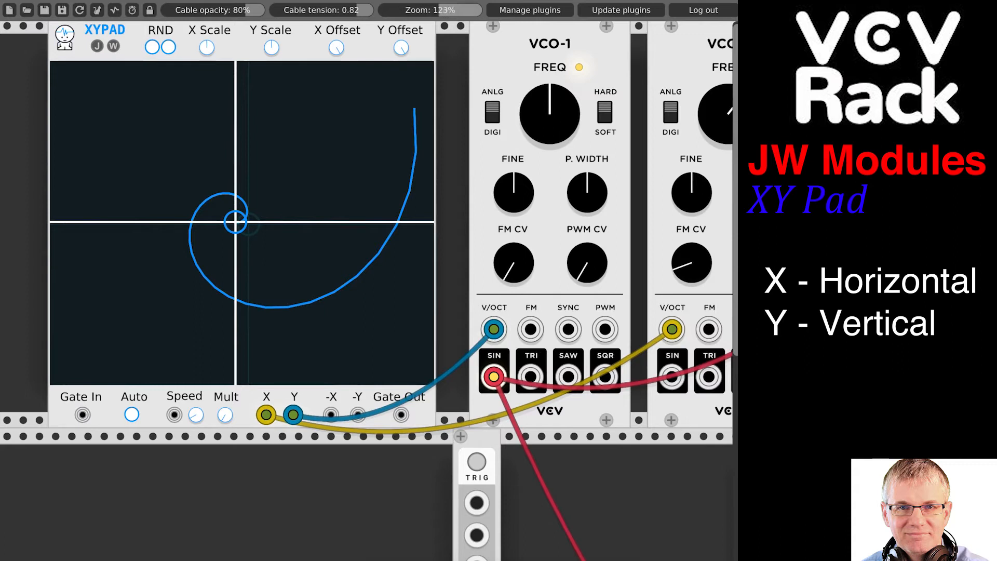
Step: Play the XYPAD with Auto and switch its graphic from the spiral to the evenly spaced sine wave
{"action": "scroll", "coordinate": [381, 167], "scroll_direction": "right", "scroll_amount": 1}
{"action": "scroll", "coordinate": [381, 167], "scroll_direction": "up", "scroll_amount": 1}
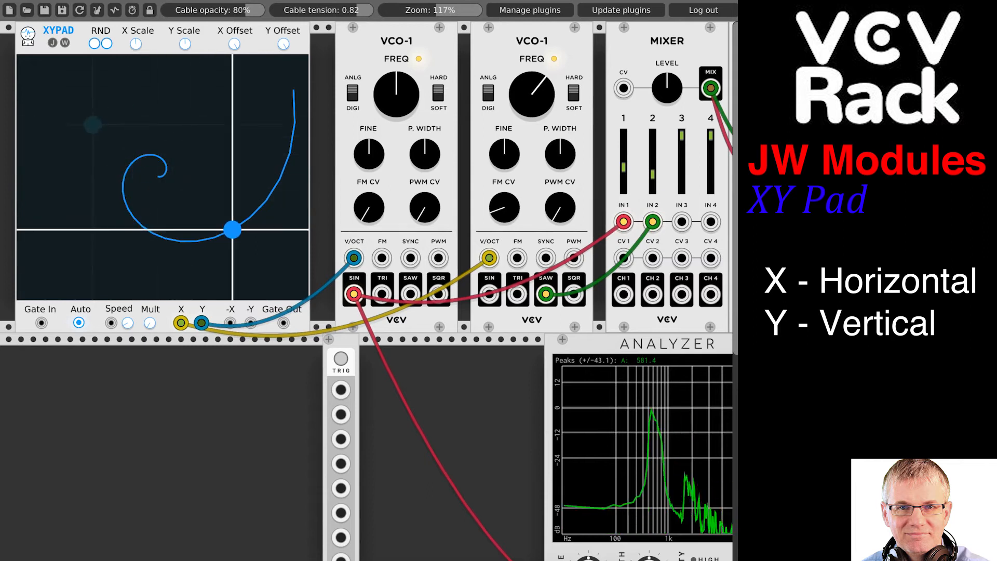
{"action": "left_click", "coordinate": [95, 44]}
{"action": "left_click", "coordinate": [95, 43]}
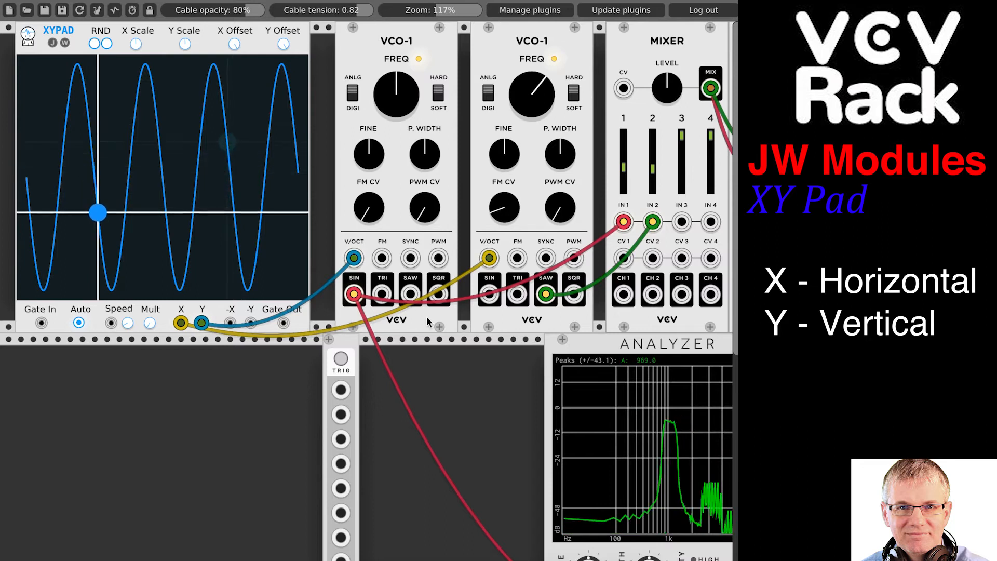
Step: Lower the channel 1 and channel 2 levels on the MIXER to near minimum
{"action": "mouse_move", "coordinate": [384, 234]}
{"action": "left_mouse_down"}
{"action": "mouse_move", "coordinate": [372, 235]}
{"action": "mouse_move", "coordinate": [380, 232]}
{"action": "left_mouse_up"}
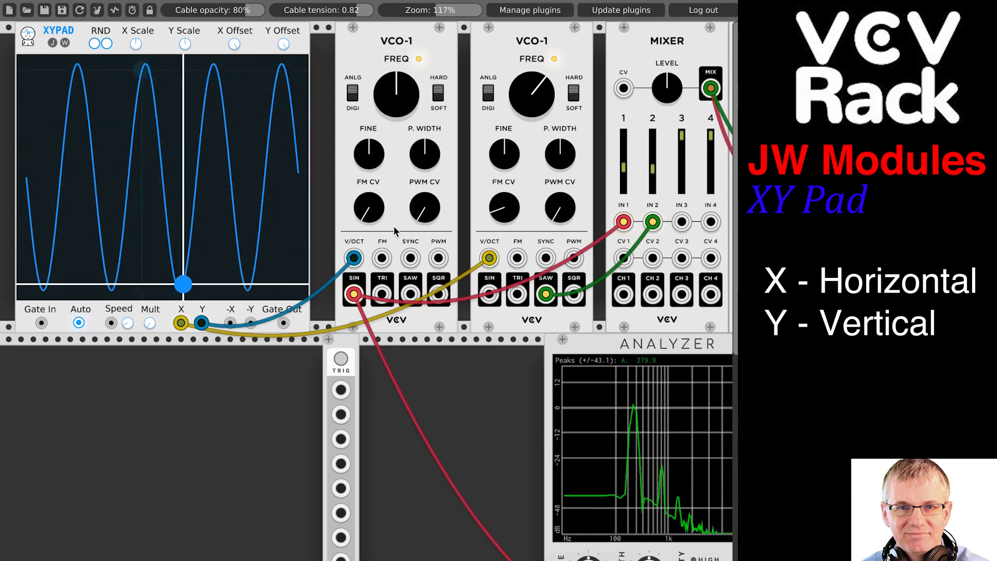
{"action": "left_click_drag", "start_coordinate": [623, 172], "coordinate": [653, 192]}
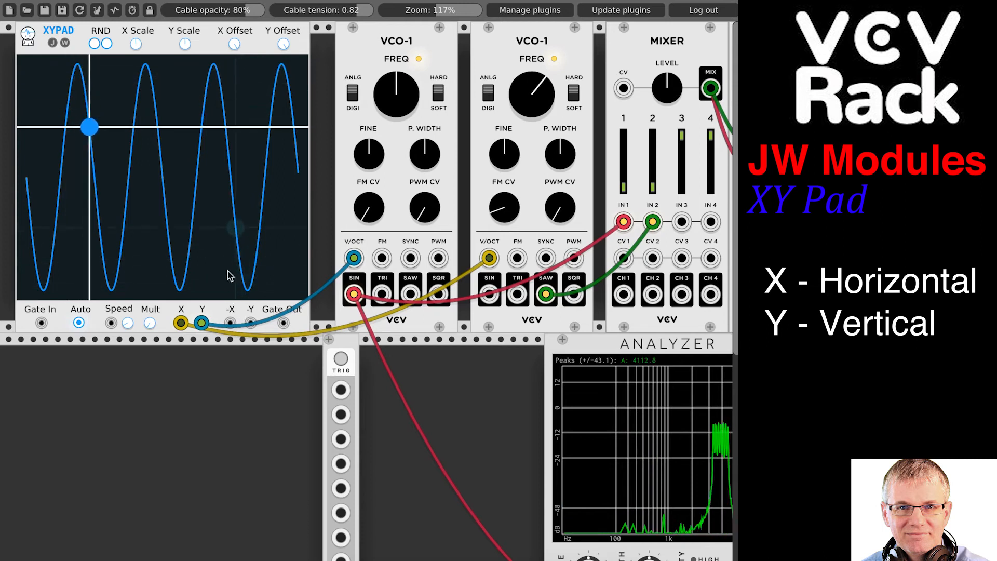
Step: Stop Auto playback and sweep the XYPAD point freehand, first vertically and then in loops, to vary the oscillators
{"action": "left_click", "coordinate": [232, 171]}
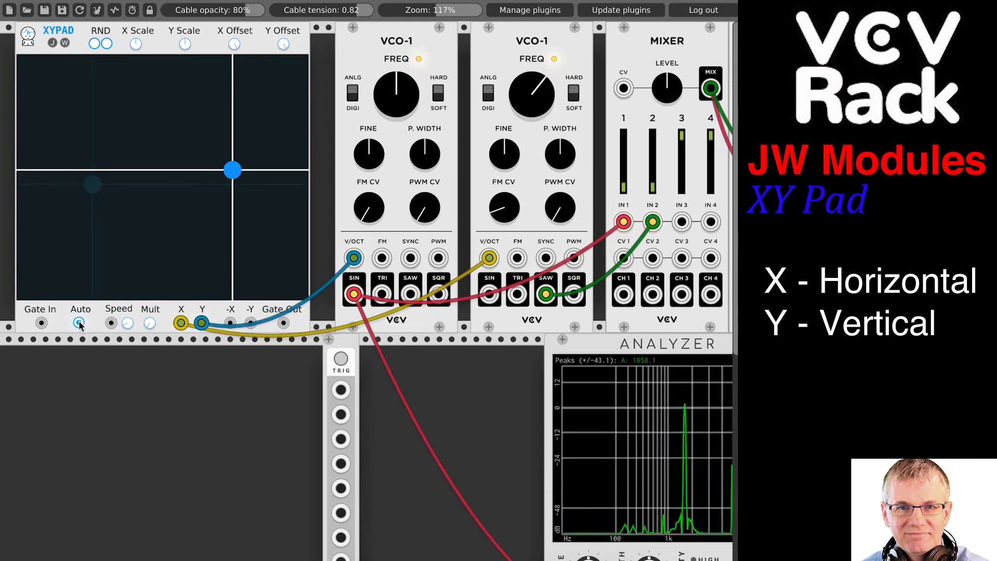
{"action": "left_click_drag", "start_coordinate": [258, 107], "coordinate": [249, 249]}
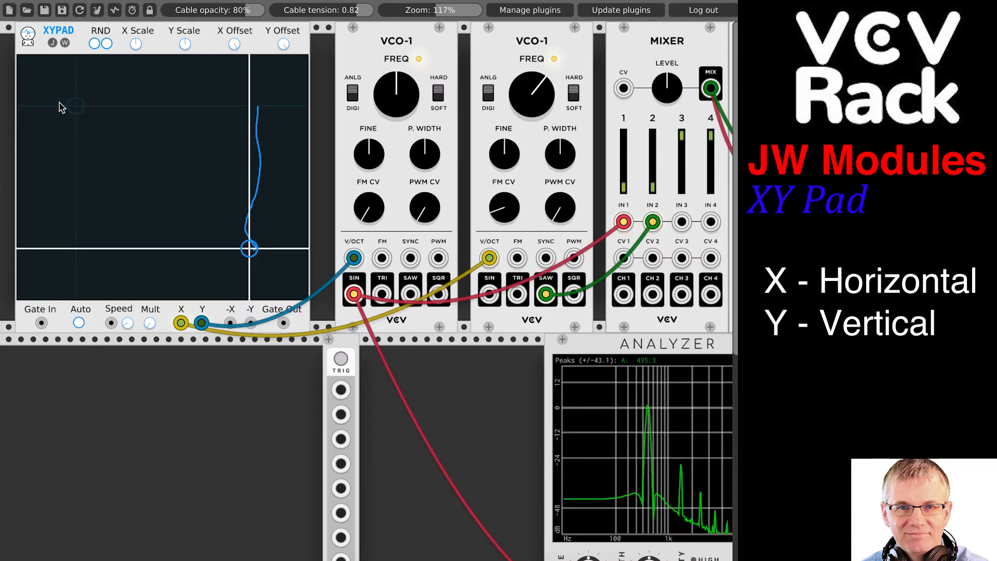
{"action": "mouse_move", "coordinate": [265, 193]}
{"action": "left_mouse_down"}
{"action": "mouse_move", "coordinate": [252, 232]}
{"action": "mouse_move", "coordinate": [188, 236]}
{"action": "mouse_move", "coordinate": [196, 214]}
{"action": "mouse_move", "coordinate": [223, 203]}
{"action": "mouse_move", "coordinate": [256, 238]}
{"action": "mouse_move", "coordinate": [284, 208]}
{"action": "mouse_move", "coordinate": [254, 174]}
{"action": "mouse_move", "coordinate": [233, 227]}
{"action": "mouse_move", "coordinate": [207, 254]}
{"action": "mouse_move", "coordinate": [161, 237]}
{"action": "mouse_move", "coordinate": [178, 189]}
{"action": "mouse_move", "coordinate": [260, 156]}
{"action": "mouse_move", "coordinate": [274, 127]}
{"action": "mouse_move", "coordinate": [247, 232]}
{"action": "mouse_move", "coordinate": [260, 245]}
{"action": "mouse_move", "coordinate": [278, 224]}
{"action": "mouse_move", "coordinate": [242, 155]}
{"action": "mouse_move", "coordinate": [225, 184]}
{"action": "mouse_move", "coordinate": [244, 237]}
{"action": "left_mouse_up"}
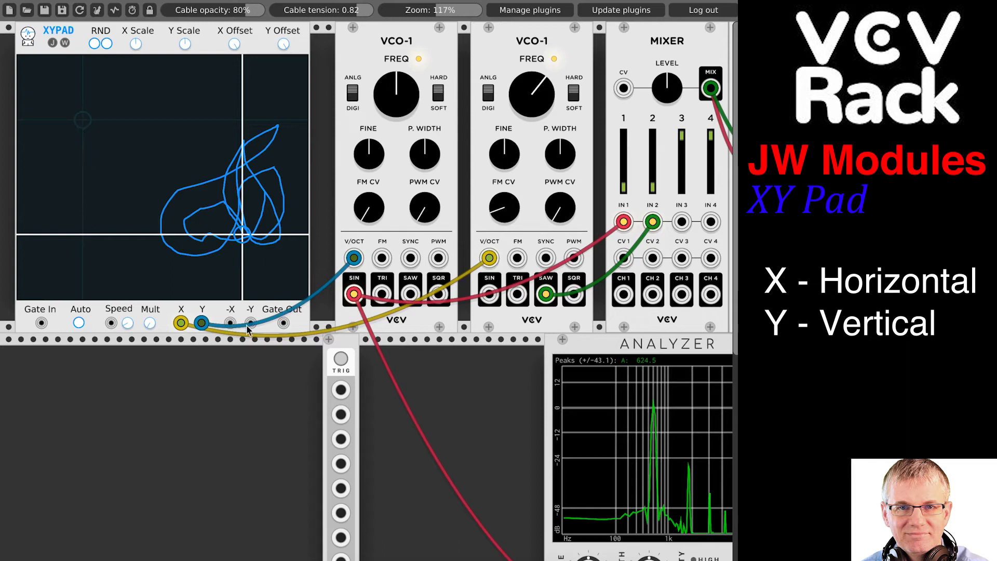
{"action": "mouse_move", "coordinate": [279, 81]}
{"action": "left_mouse_down"}
{"action": "mouse_move", "coordinate": [251, 227]}
{"action": "mouse_move", "coordinate": [213, 192]}
{"action": "mouse_move", "coordinate": [295, 89]}
{"action": "left_mouse_up"}
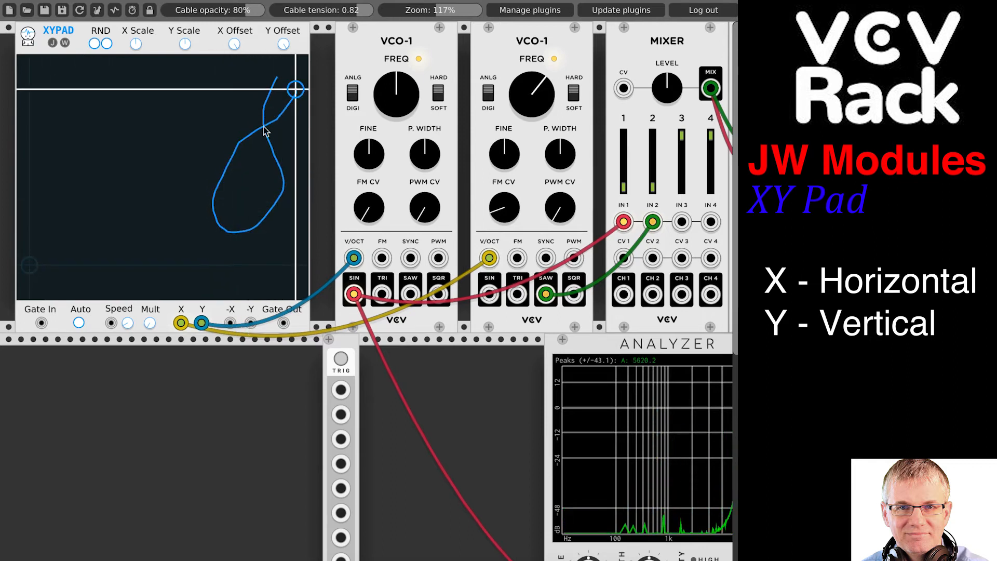
Step: Move the first VCO-1's V/OCT cable from the Y output to -X and sweep the XYPAD point back and forth horizontally
{"action": "left_click", "coordinate": [233, 229]}
{"action": "left_click_drag", "start_coordinate": [204, 324], "coordinate": [230, 324]}
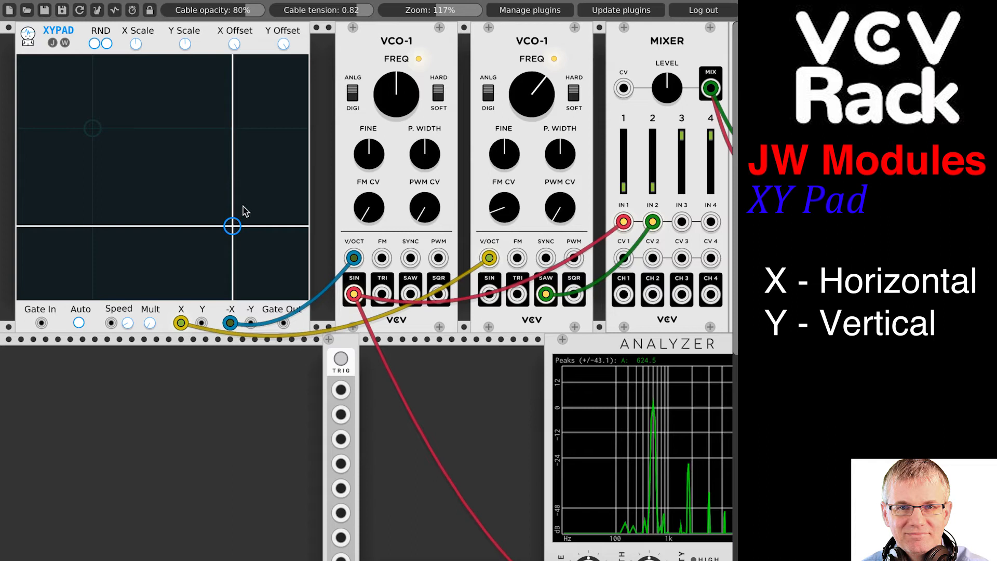
{"action": "mouse_move", "coordinate": [210, 166]}
{"action": "left_mouse_down"}
{"action": "mouse_move", "coordinate": [254, 164]}
{"action": "mouse_move", "coordinate": [97, 164]}
{"action": "mouse_move", "coordinate": [269, 175]}
{"action": "mouse_move", "coordinate": [73, 176]}
{"action": "mouse_move", "coordinate": [267, 177]}
{"action": "mouse_move", "coordinate": [110, 165]}
{"action": "mouse_move", "coordinate": [59, 175]}
{"action": "mouse_move", "coordinate": [276, 169]}
{"action": "left_mouse_up"}
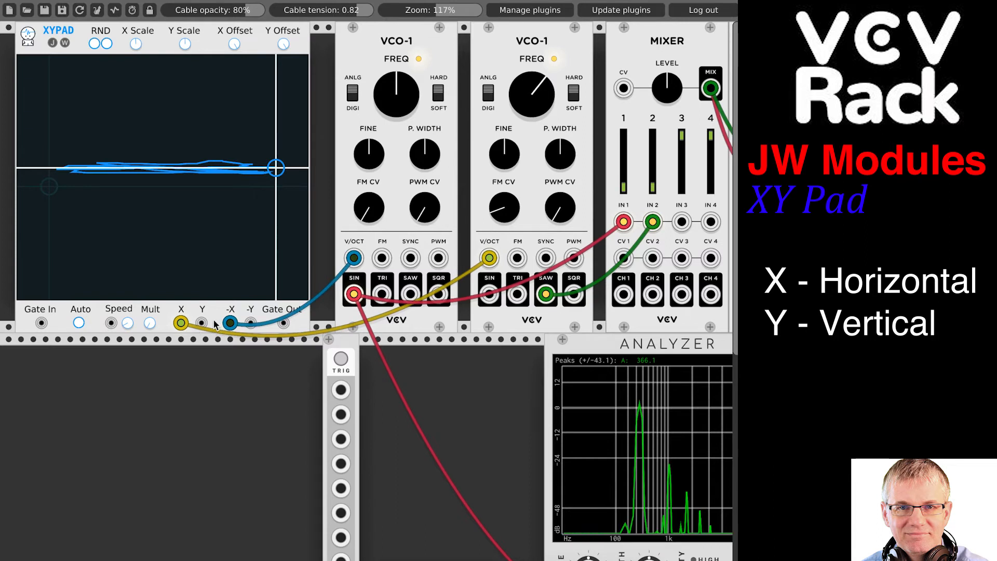
{"action": "left_click", "coordinate": [204, 259]}
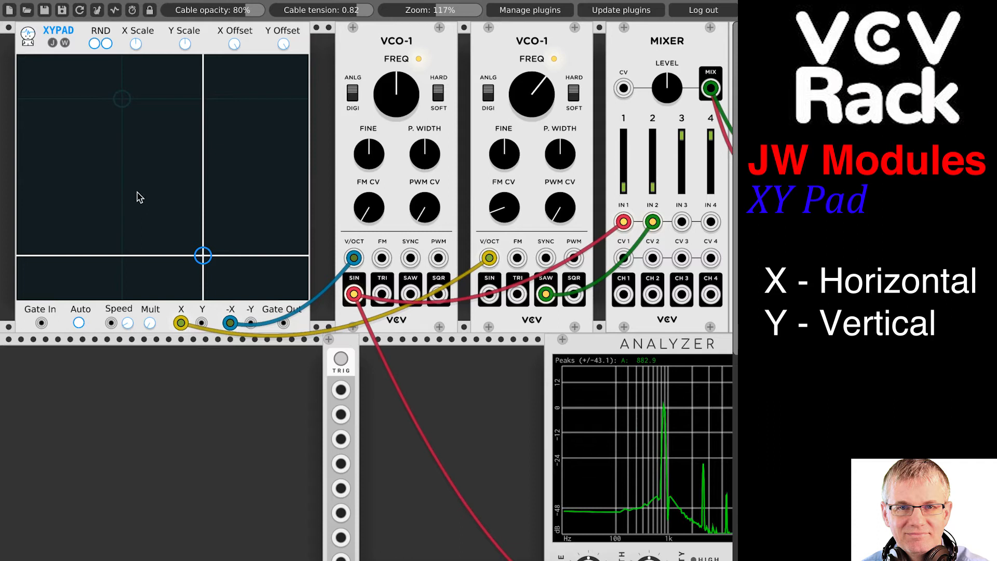
Step: Cycle the RND graphics to the sine wave with increasing frequency and start Auto playback
{"action": "left_click", "coordinate": [93, 43]}
{"action": "left_click", "coordinate": [93, 44]}
{"action": "left_click", "coordinate": [93, 43]}
{"action": "left_click", "coordinate": [92, 44]}
{"action": "left_click", "coordinate": [92, 44]}
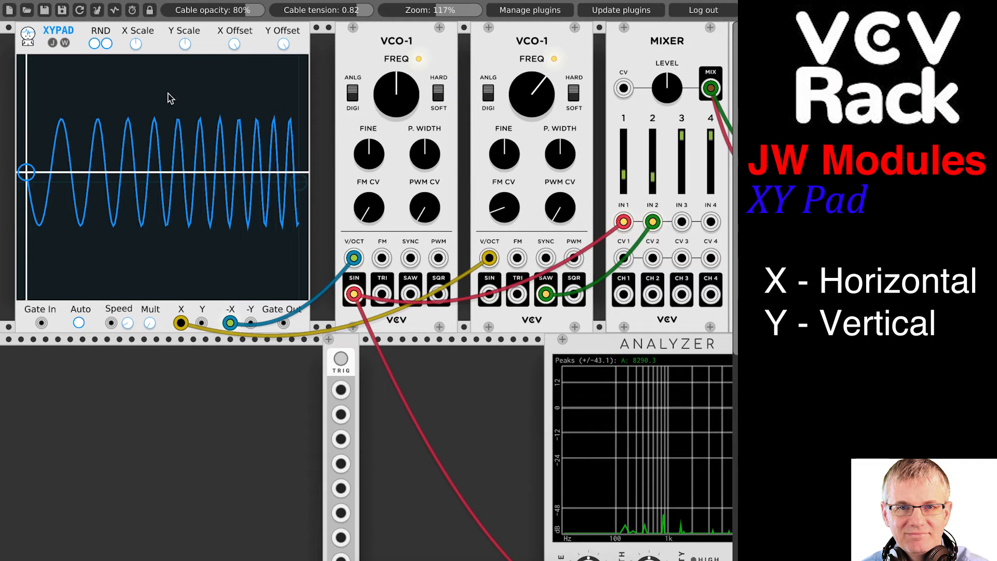
{"action": "left_click", "coordinate": [78, 323]}
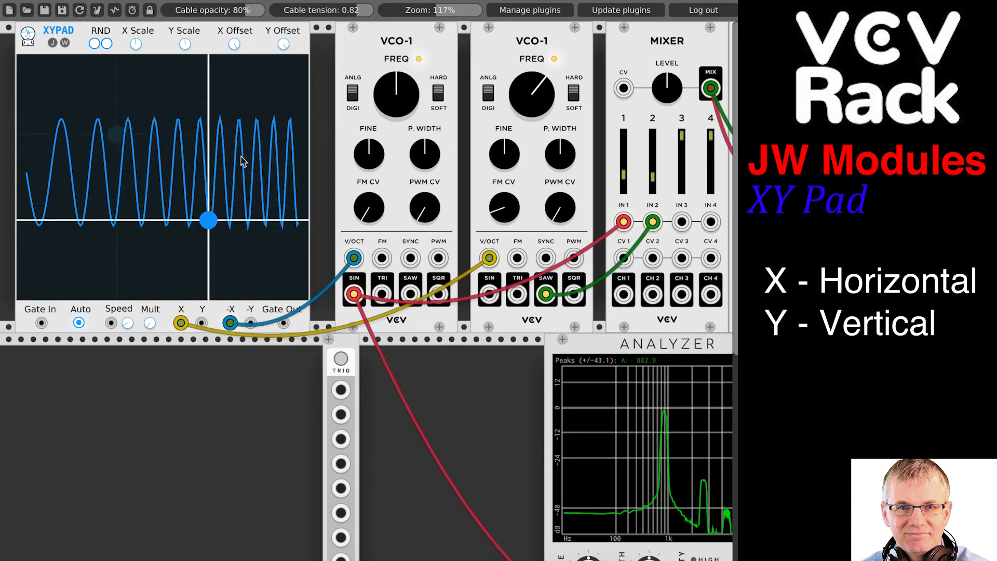
Step: Return the first VCO-1's V/OCT cable to the Y output and move the ANALYZER closer to the TRIG module
{"action": "left_click_drag", "start_coordinate": [230, 324], "coordinate": [202, 324]}
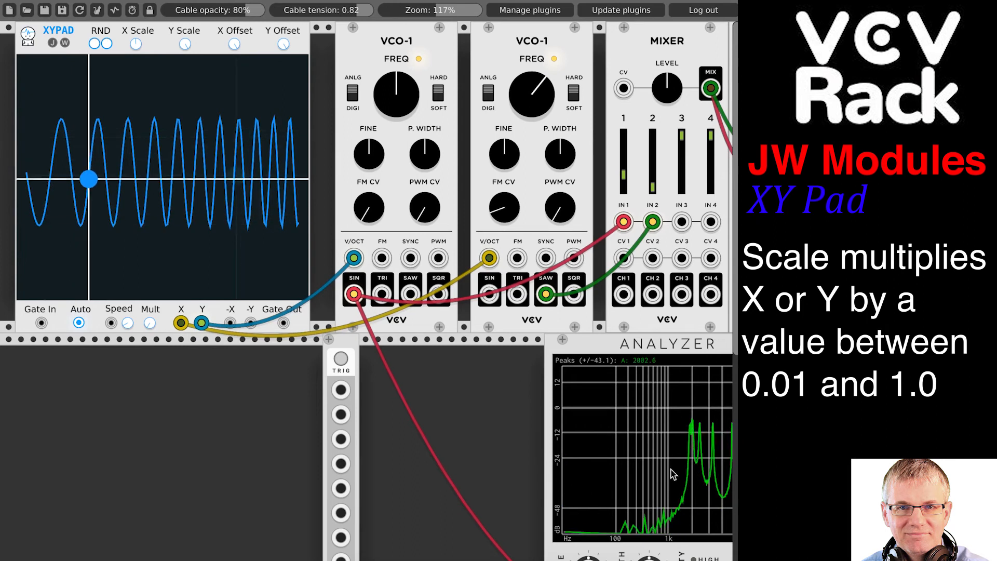
{"action": "left_click_drag", "start_coordinate": [682, 420], "coordinate": [533, 422]}
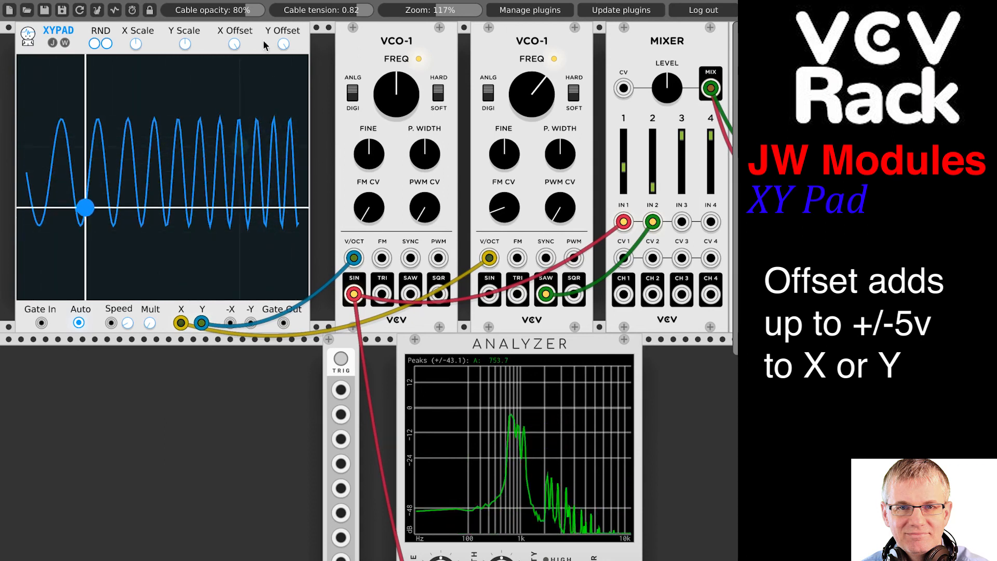
Step: Lower the XYPAD's Y Offset during playback and reset it to its default
{"action": "left_click_drag", "start_coordinate": [281, 40], "coordinate": [281, 41]}
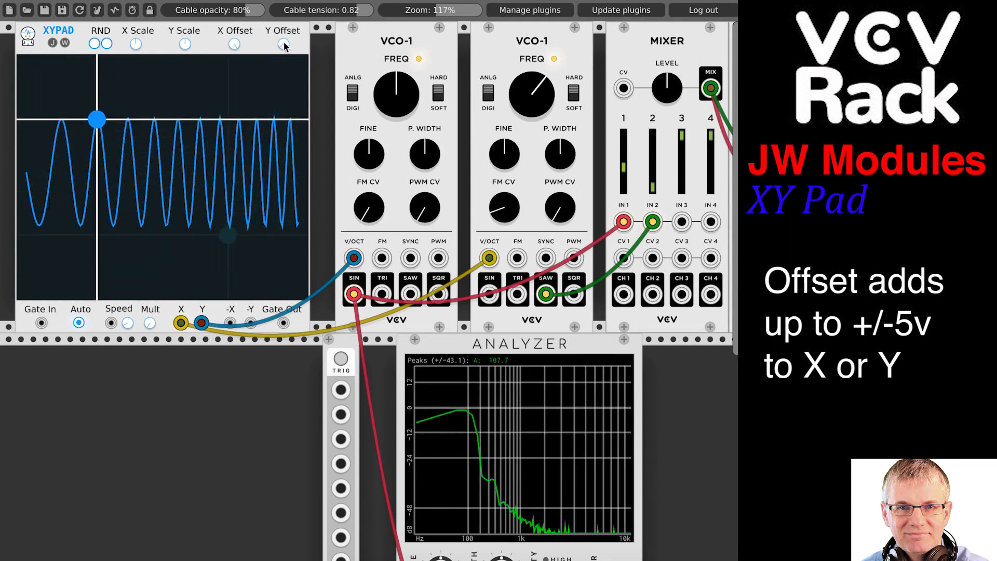
{"action": "scroll", "coordinate": [284, 47], "scroll_direction": "left", "scroll_amount": 1}
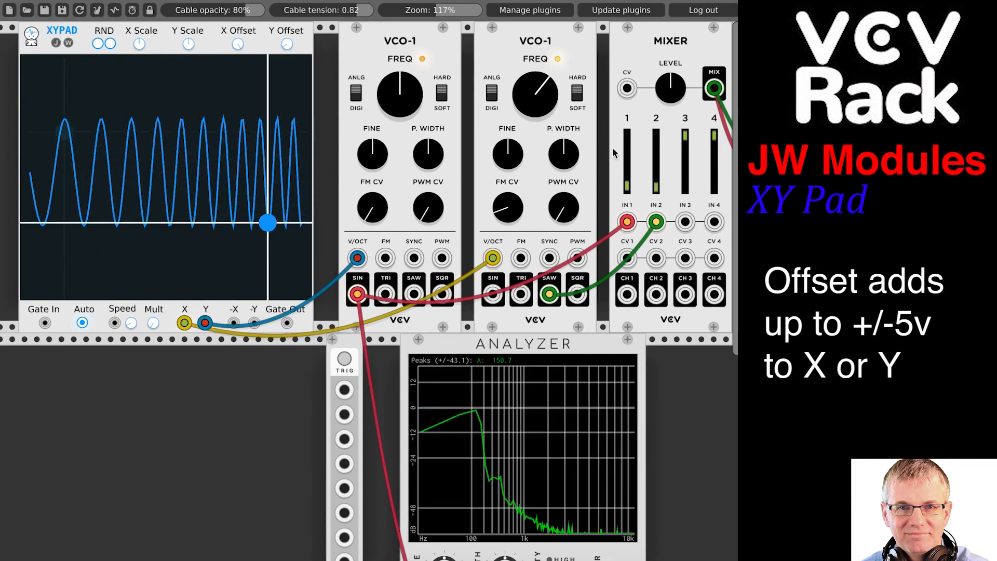
{"action": "scroll", "coordinate": [286, 46], "scroll_direction": "left", "scroll_amount": 3}
{"action": "right_click", "coordinate": [287, 47]}
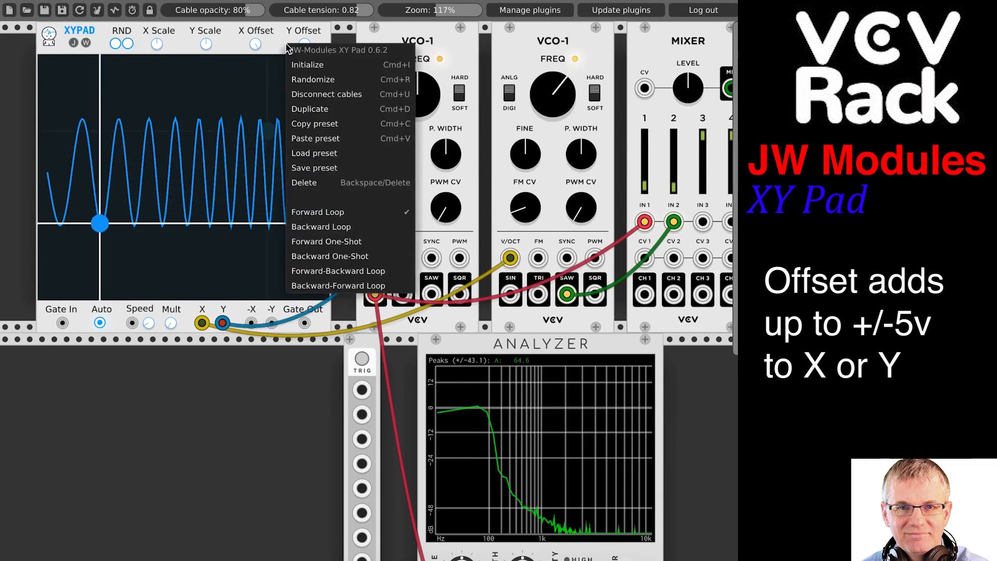
{"action": "left_click", "coordinate": [253, 80]}
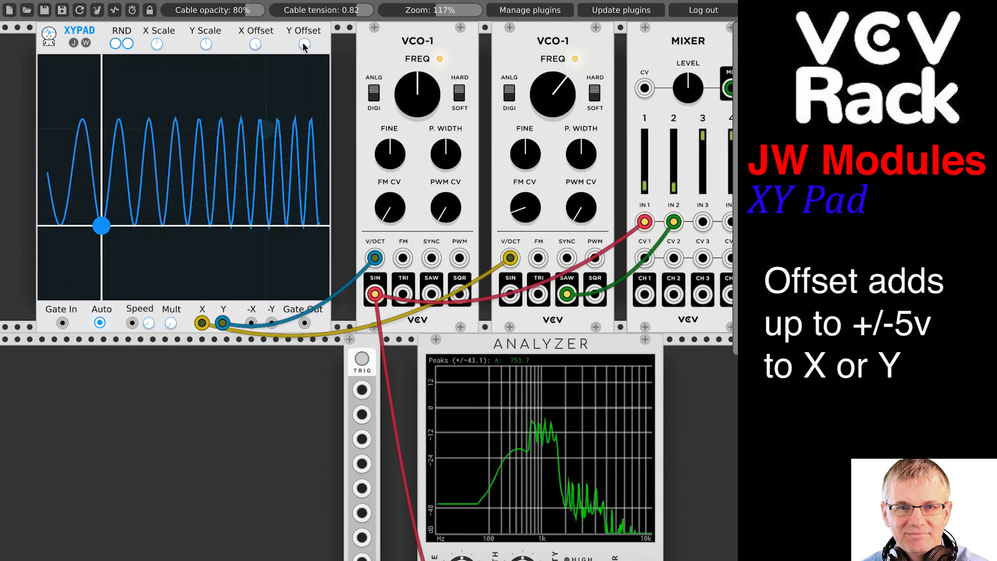
Step: Cycle the XYPAD's RND graphics through the random walk and rising curve back to the sine wave with increasing frequency
{"action": "left_click", "coordinate": [115, 44]}
{"action": "left_click", "coordinate": [115, 45]}
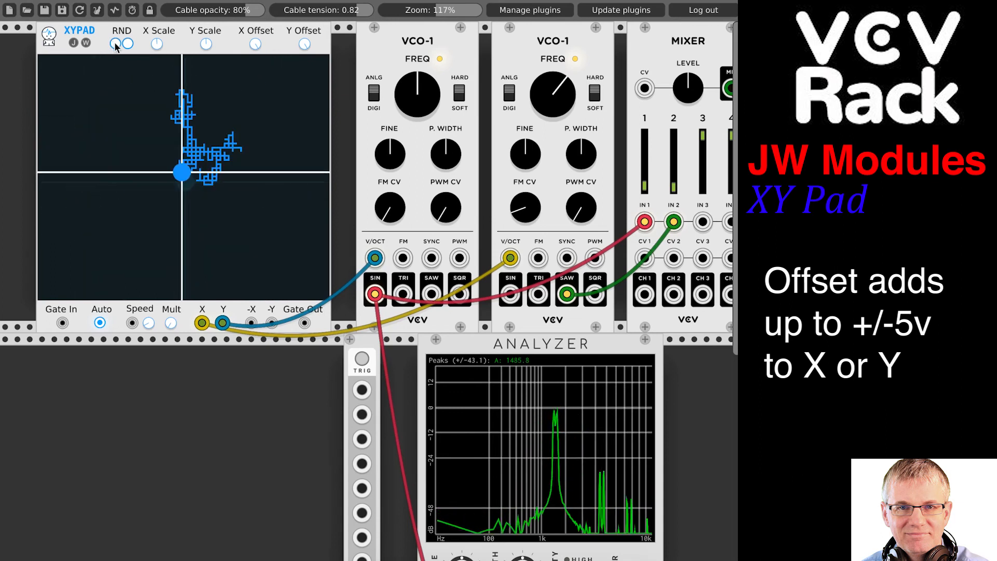
{"action": "left_click", "coordinate": [115, 45]}
{"action": "left_click", "coordinate": [116, 45]}
{"action": "left_click", "coordinate": [115, 44]}
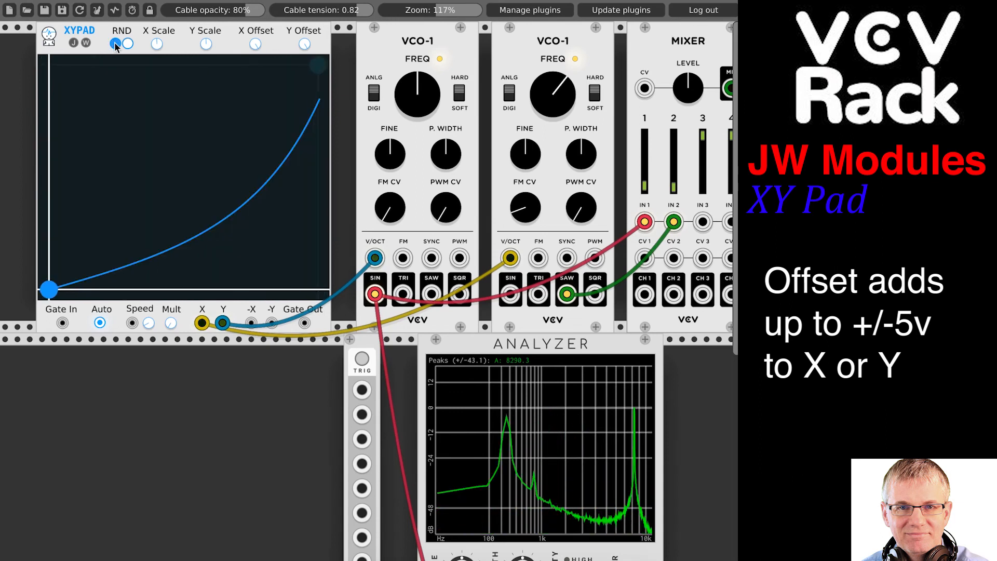
{"action": "left_click", "coordinate": [115, 45]}
{"action": "left_click", "coordinate": [115, 45]}
{"action": "left_click", "coordinate": [115, 44]}
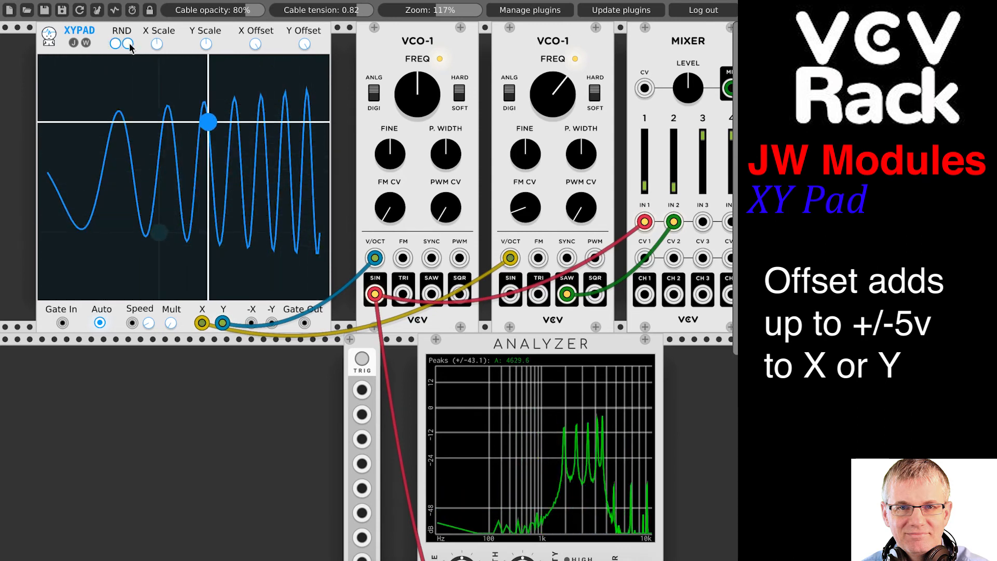
Step: Generate several new random variations of the XYPAD's current sine graphic while Auto playback runs
{"action": "left_click", "coordinate": [129, 45]}
{"action": "left_click", "coordinate": [129, 46]}
{"action": "left_click", "coordinate": [129, 45]}
{"action": "left_click", "coordinate": [129, 46]}
{"action": "left_click", "coordinate": [129, 45]}
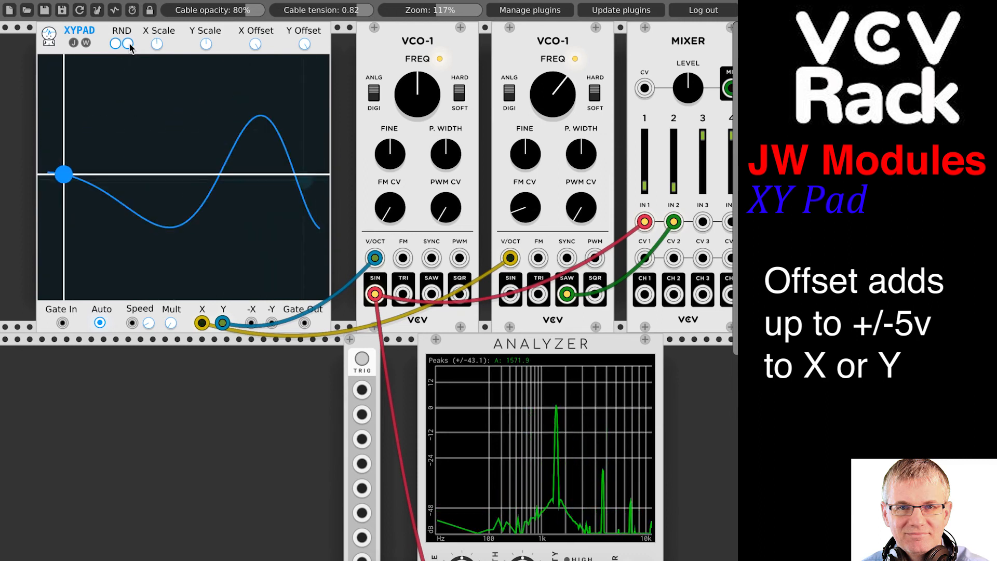
Step: Draw a freehand looping path on the XYPAD in place of the sine graphic, play it and stop Auto playback
{"action": "mouse_move", "coordinate": [270, 83]}
{"action": "left_mouse_down"}
{"action": "mouse_move", "coordinate": [216, 163]}
{"action": "mouse_move", "coordinate": [122, 163]}
{"action": "mouse_move", "coordinate": [186, 133]}
{"action": "mouse_move", "coordinate": [225, 211]}
{"action": "mouse_move", "coordinate": [242, 209]}
{"action": "left_mouse_up"}
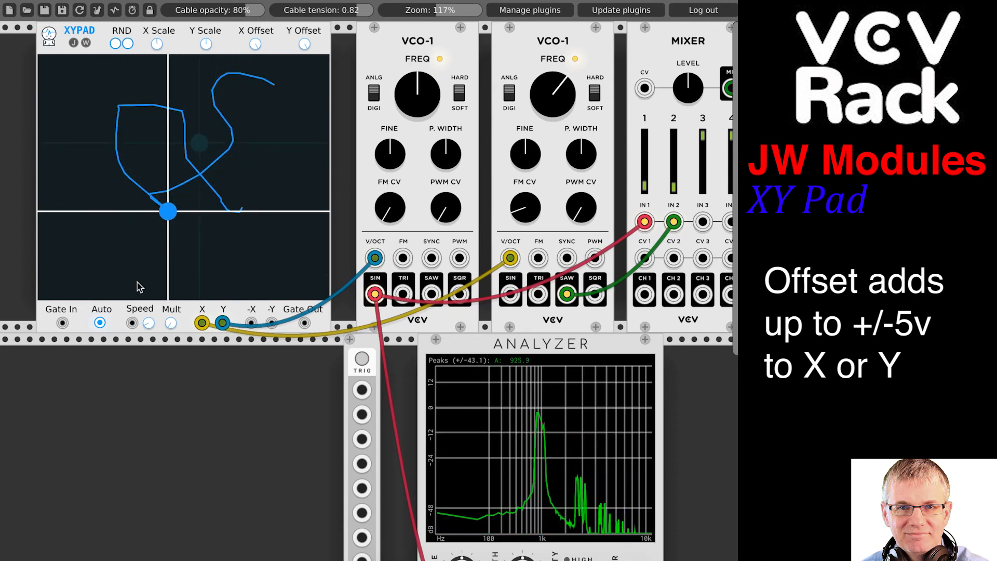
{"action": "left_click", "coordinate": [100, 323]}
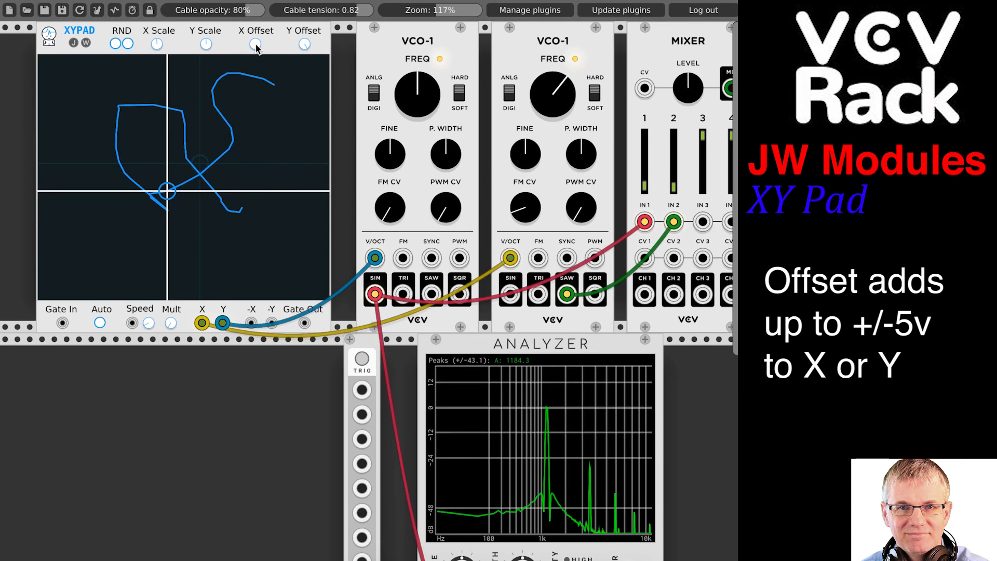
{"action": "left_click_drag", "start_coordinate": [256, 48], "coordinate": [256, 35]}
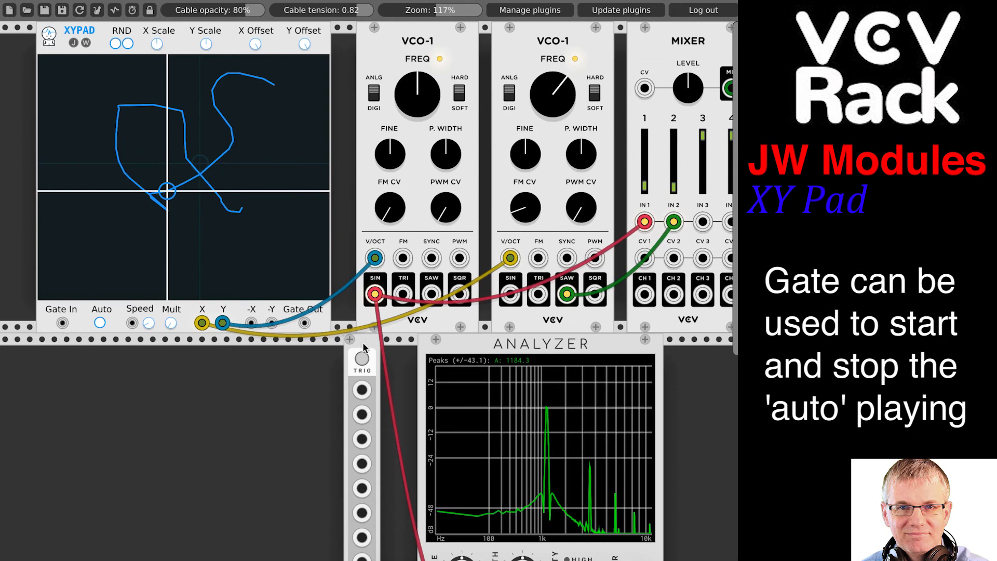
Step: Move the manual TRIG module between the XYPAD and the first VCO-1, and patch its first output to the XYPAD's Gate In
{"action": "left_click_drag", "start_coordinate": [362, 341], "coordinate": [326, 341]}
{"action": "left_click_drag", "start_coordinate": [232, 30], "coordinate": [216, 25]}
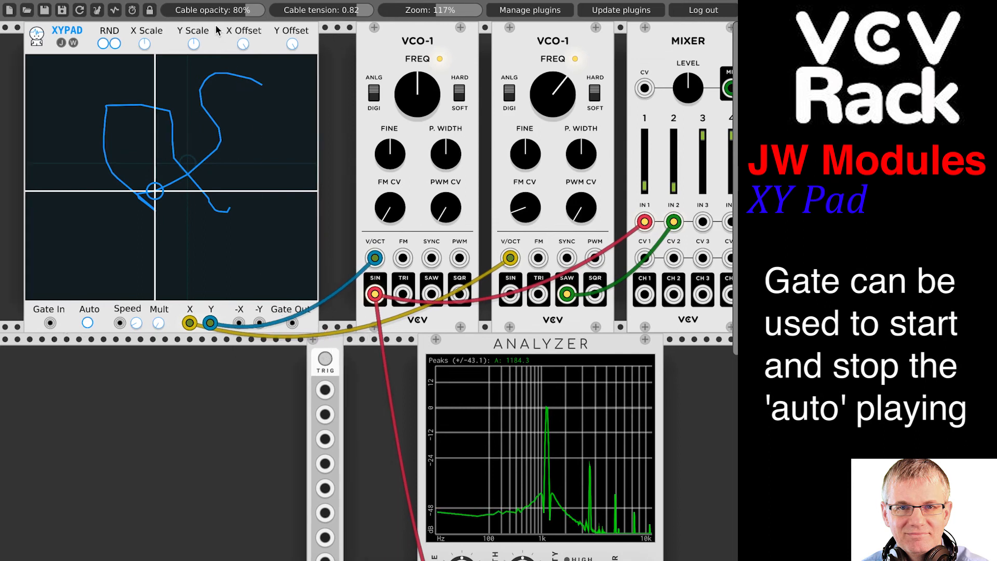
{"action": "left_click_drag", "start_coordinate": [321, 343], "coordinate": [337, 114]}
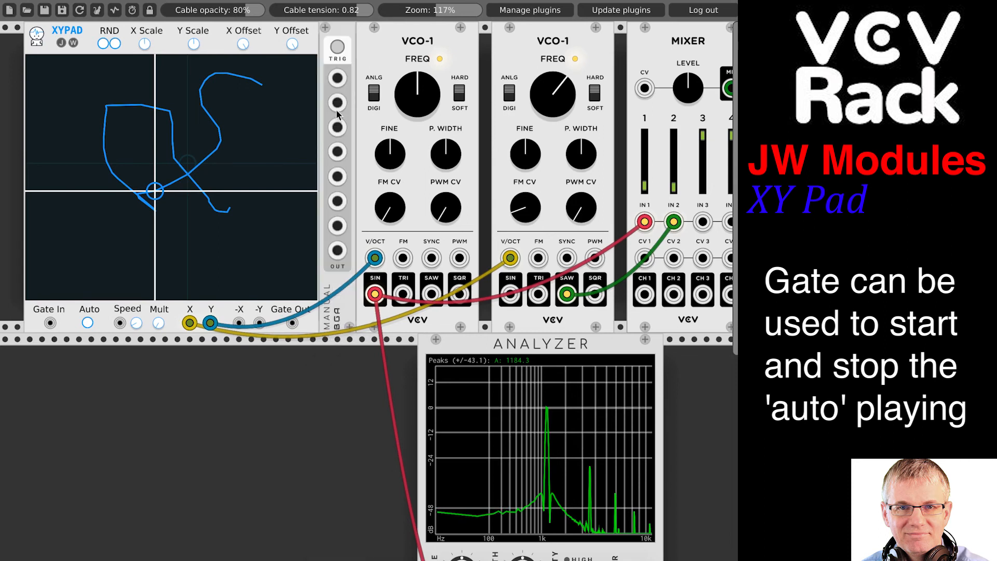
{"action": "left_click_drag", "start_coordinate": [254, 35], "coordinate": [248, 33]}
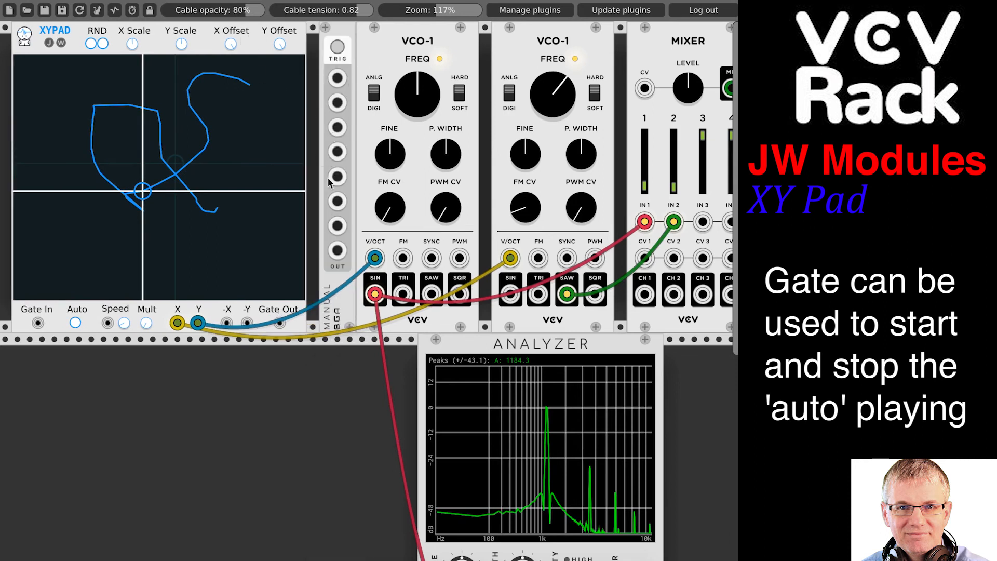
{"action": "left_click_drag", "start_coordinate": [337, 78], "coordinate": [37, 323]}
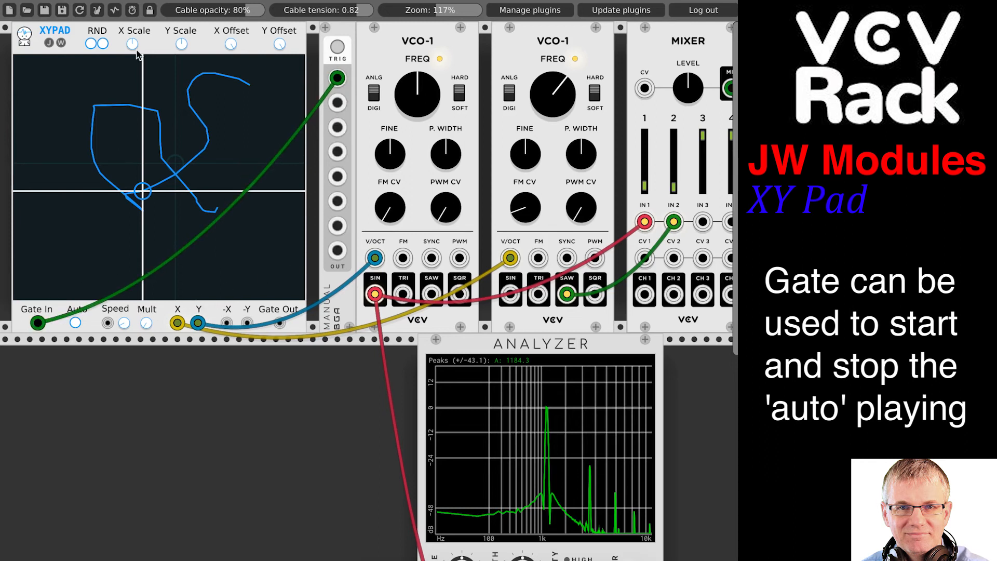
Step: Cycle the XYPAD's RND graphics to the sloping straight line
{"action": "left_click", "coordinate": [92, 45]}
{"action": "left_click", "coordinate": [92, 45]}
{"action": "left_click", "coordinate": [92, 45]}
{"action": "left_click", "coordinate": [92, 45]}
{"action": "left_click", "coordinate": [92, 45]}
{"action": "left_click", "coordinate": [92, 45]}
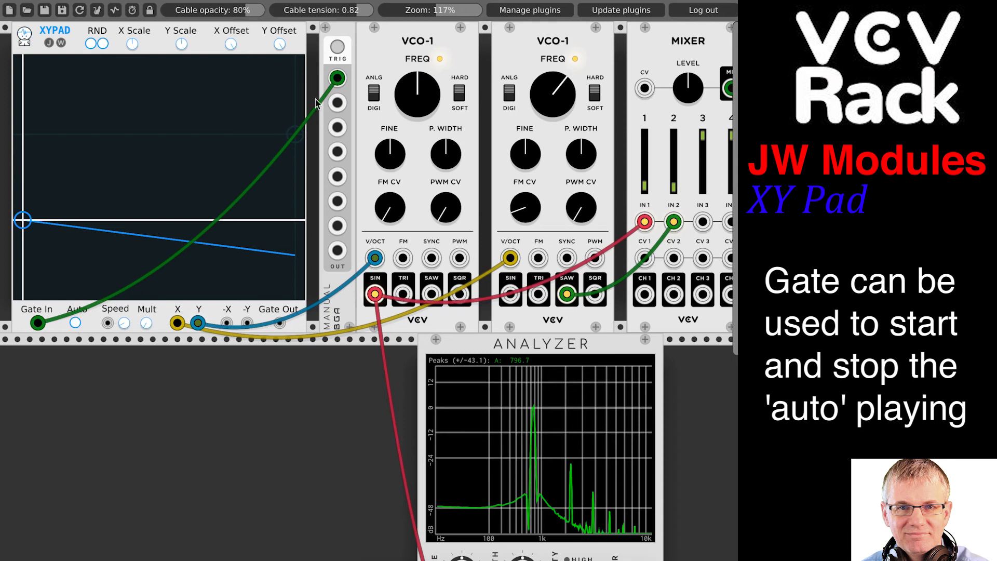
Step: Start and stop XYPAD playback repeatedly with the manual TRIG button, and unplug the cable from Gate In
{"action": "left_click", "coordinate": [338, 47]}
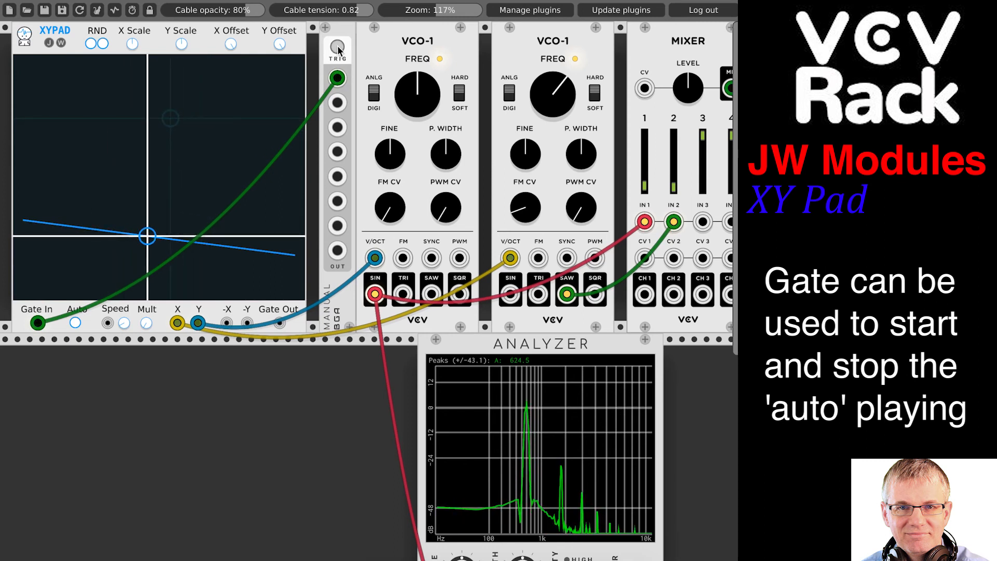
{"action": "left_click", "coordinate": [337, 48]}
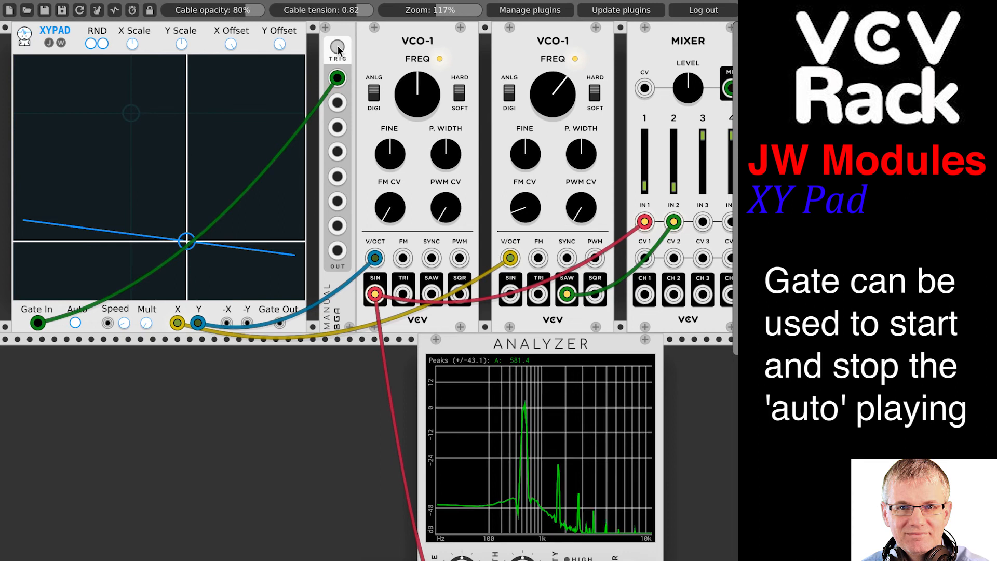
{"action": "left_click", "coordinate": [338, 49]}
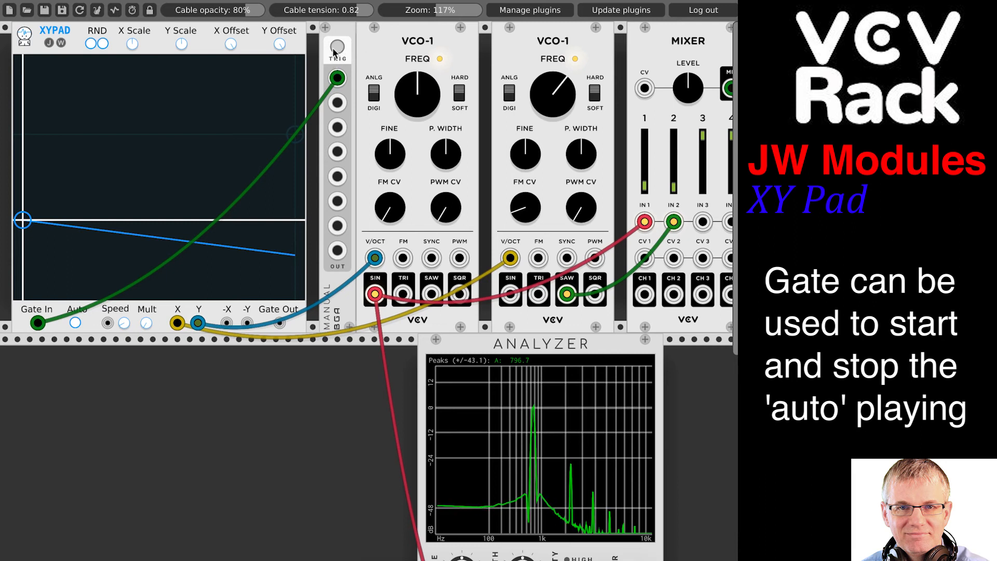
{"action": "left_click", "coordinate": [336, 45]}
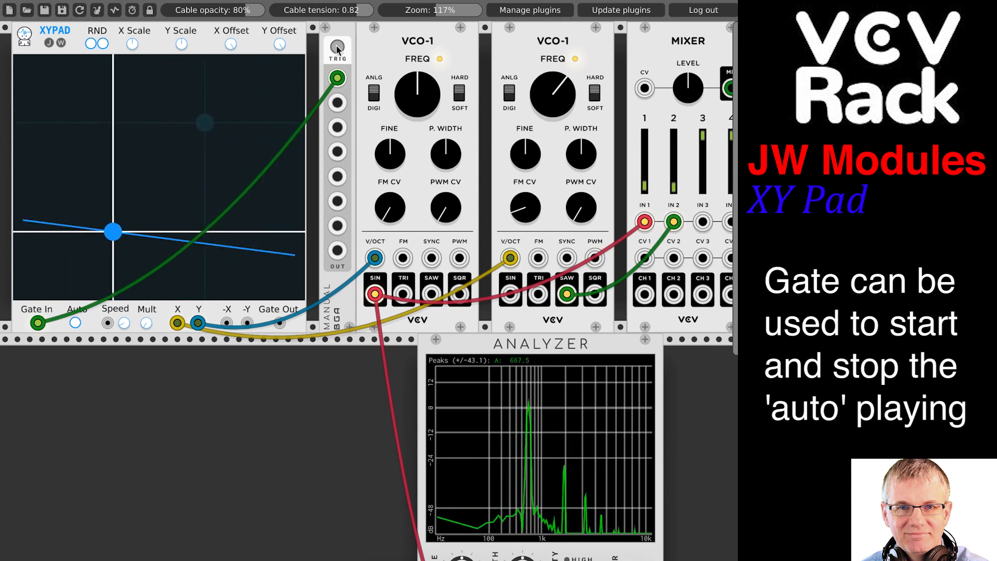
{"action": "left_click", "coordinate": [336, 44]}
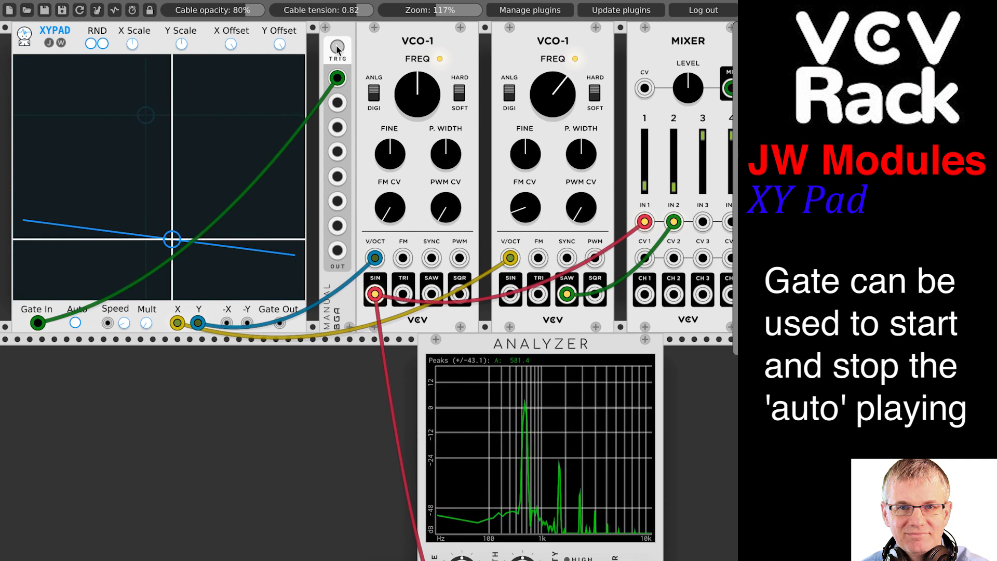
{"action": "left_click", "coordinate": [336, 46]}
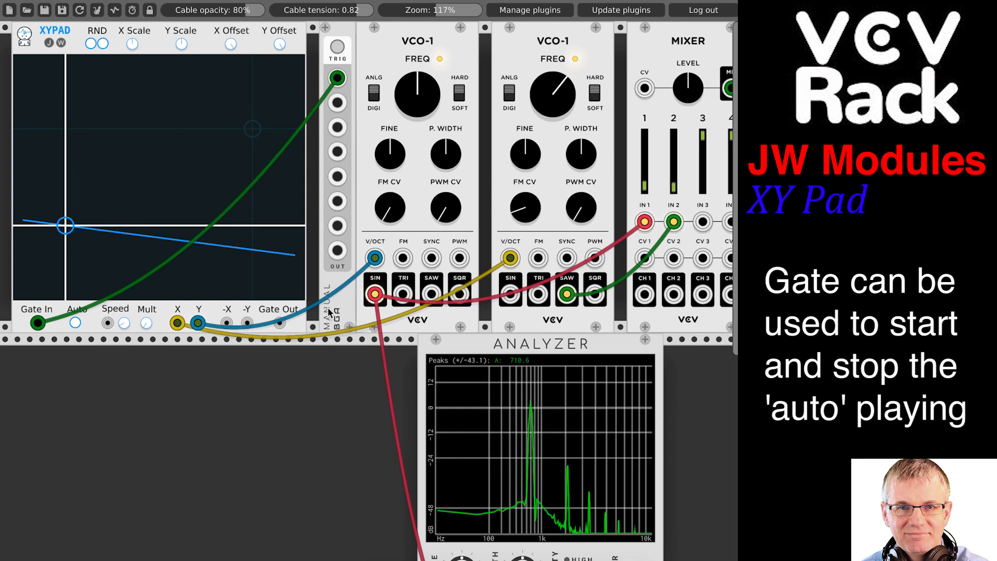
{"action": "left_click_drag", "start_coordinate": [37, 323], "coordinate": [106, 402]}
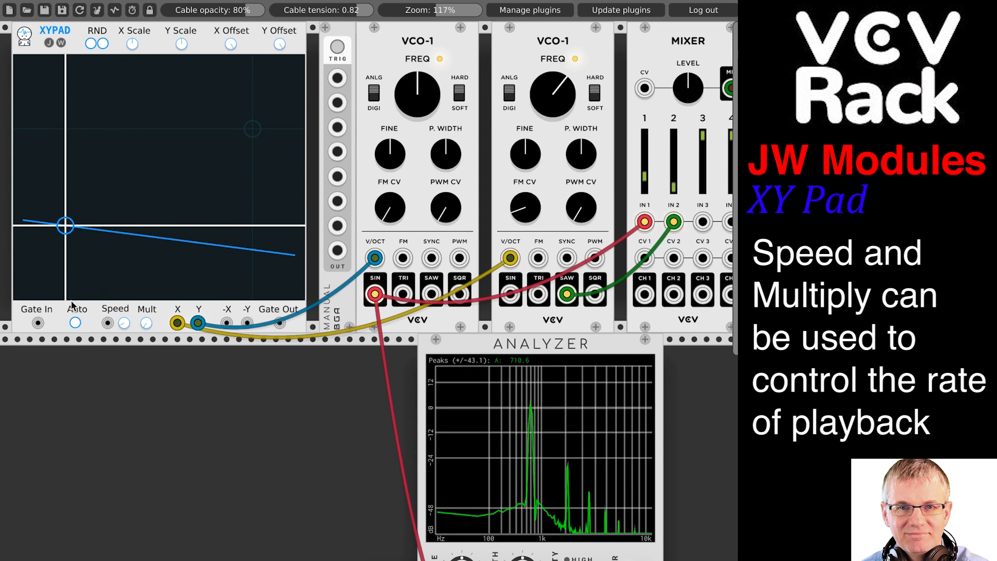
Step: Start Auto playback on the XYPAD and vary its playback rate with the Speed and Mult controls
{"action": "left_click", "coordinate": [76, 323]}
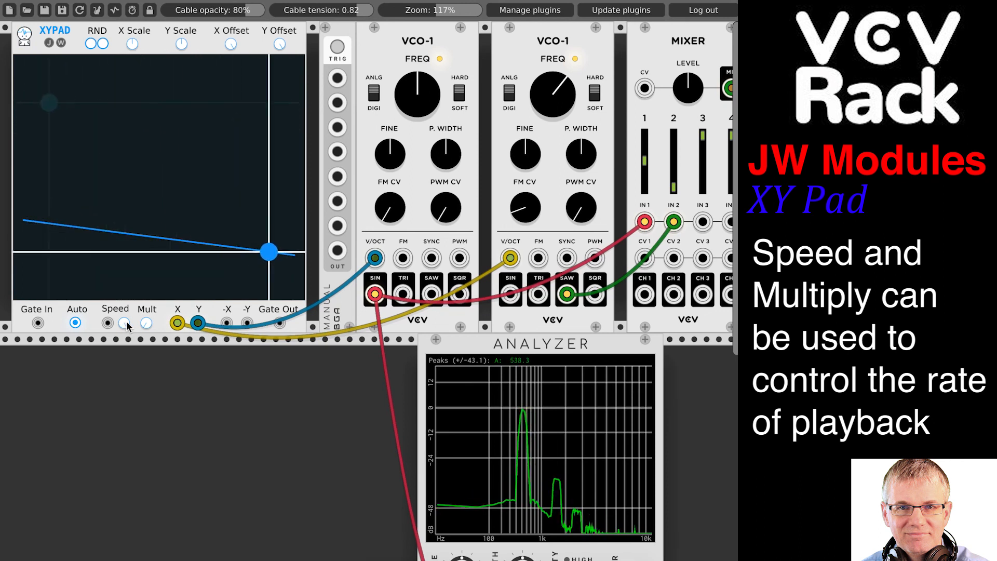
{"action": "left_click_drag", "start_coordinate": [128, 326], "coordinate": [127, 315]}
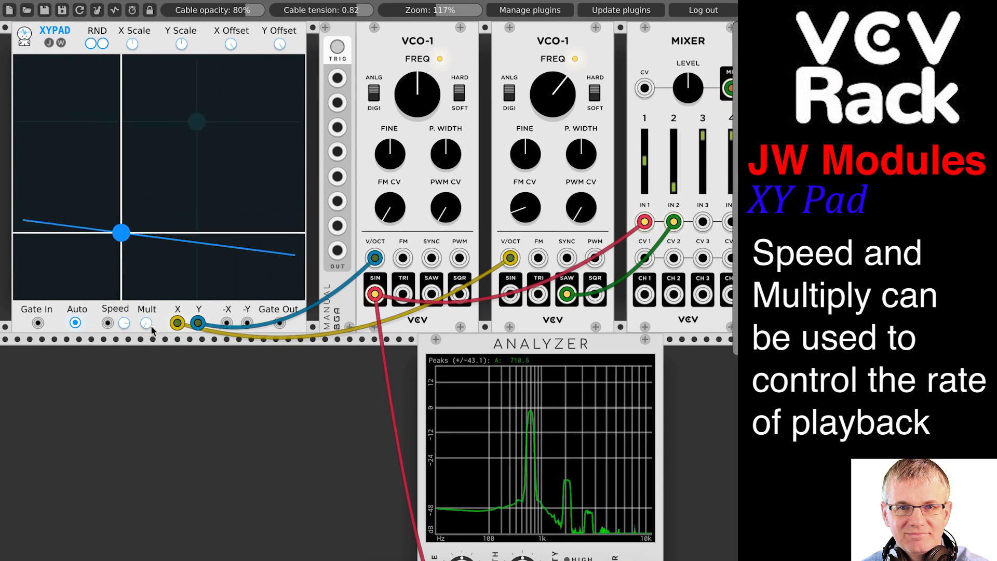
{"action": "left_click_drag", "start_coordinate": [145, 324], "coordinate": [145, 306]}
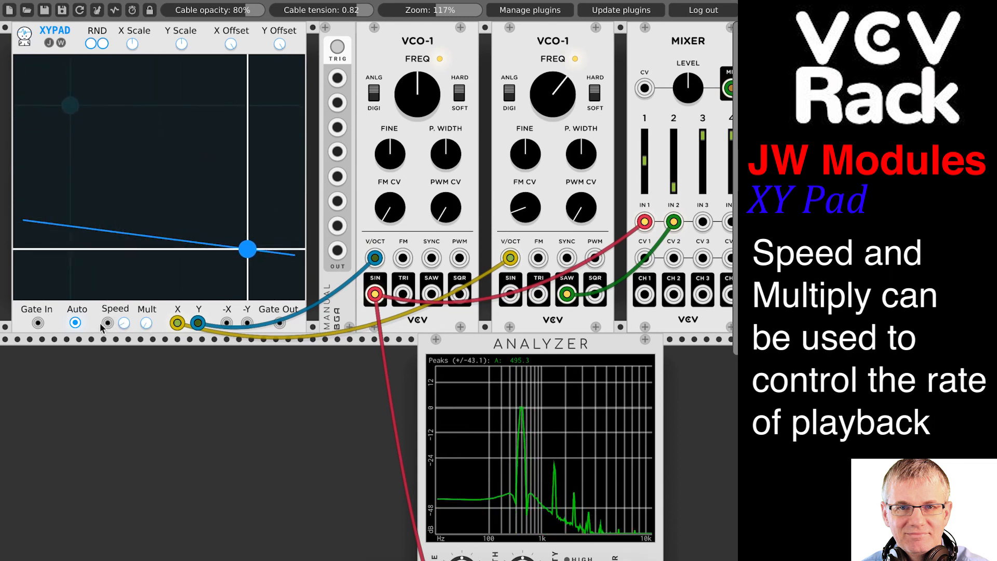
Step: Patch the XYPAD's Speed input to its -X output, switch the cable to -Y, and disconnect it
{"action": "left_click_drag", "start_coordinate": [107, 323], "coordinate": [78, 427]}
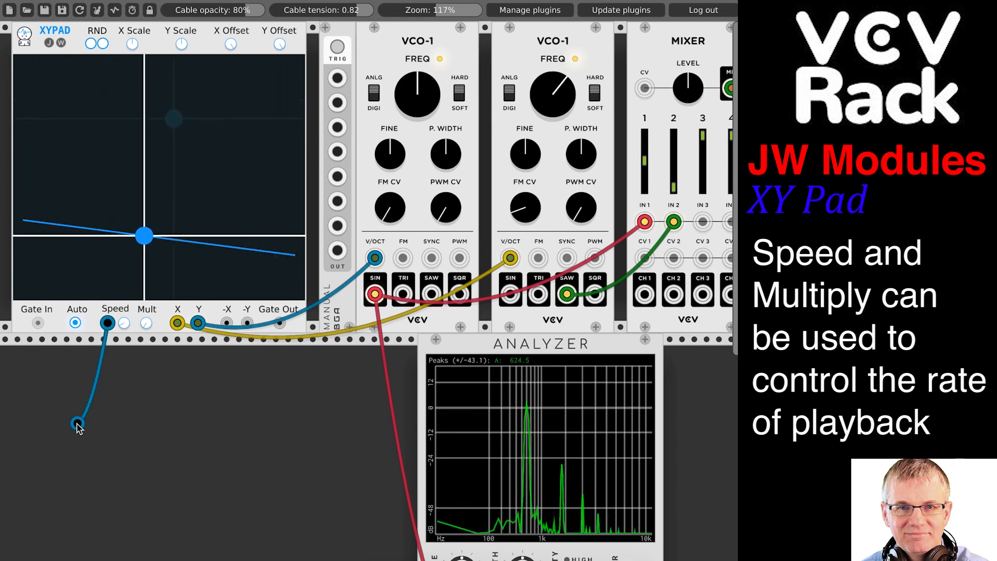
{"action": "left_click_drag", "start_coordinate": [78, 427], "coordinate": [226, 323]}
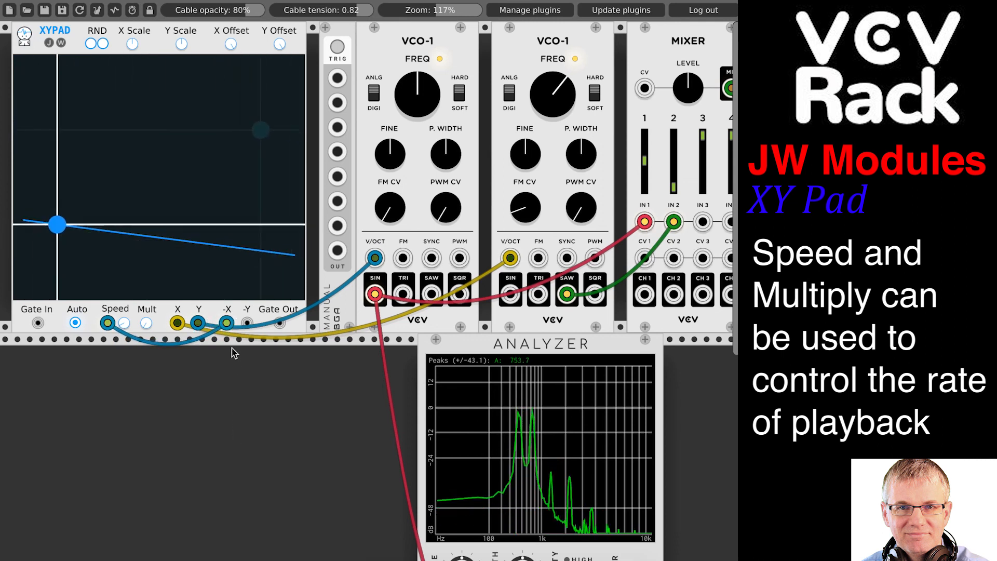
{"action": "left_click_drag", "start_coordinate": [227, 323], "coordinate": [246, 323]}
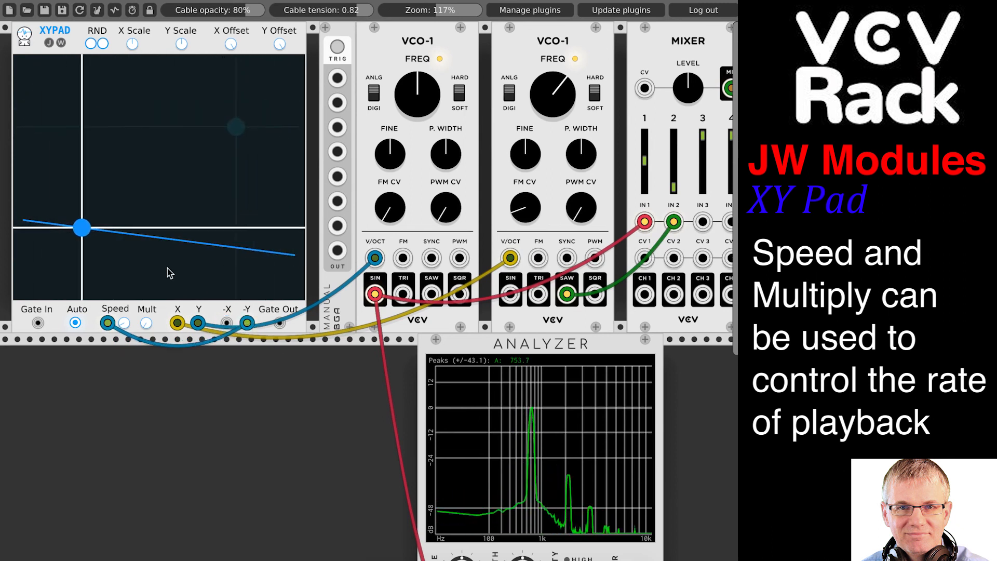
{"action": "left_click_drag", "start_coordinate": [247, 323], "coordinate": [269, 365]}
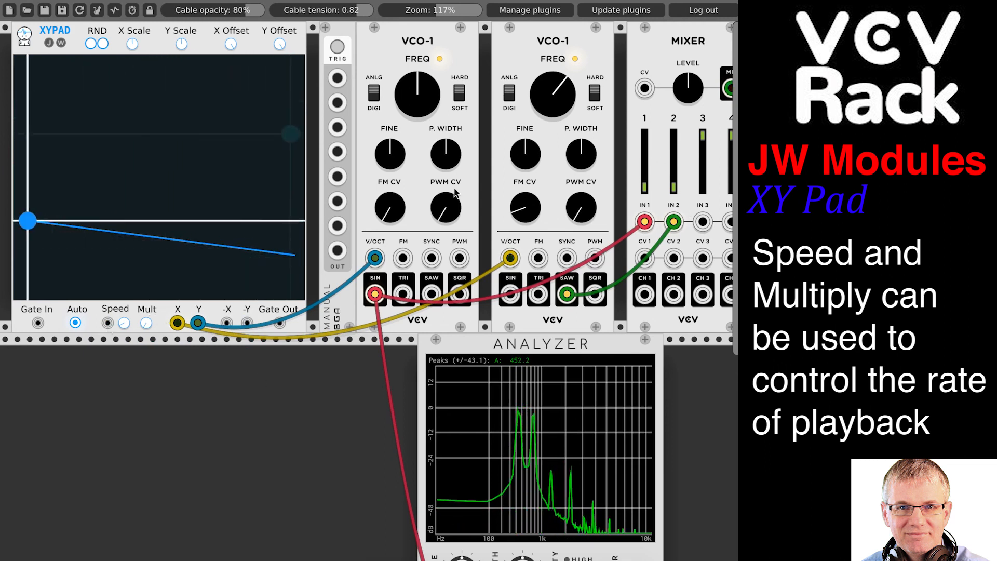
Step: Pull cables out of the XYPAD's Speed input without connecting them, and stop Auto playback
{"action": "left_click_drag", "start_coordinate": [107, 323], "coordinate": [260, 387]}
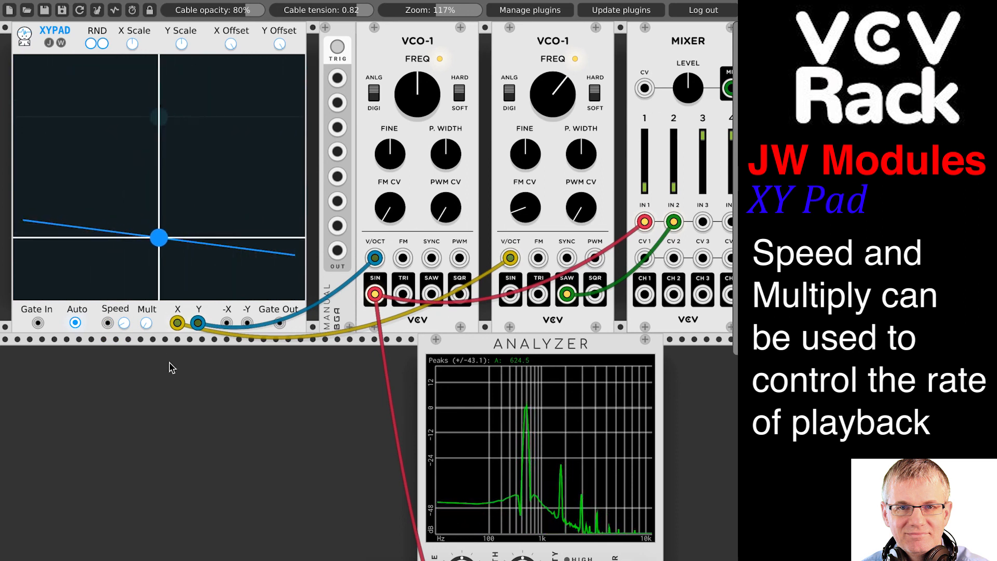
{"action": "left_click_drag", "start_coordinate": [107, 323], "coordinate": [50, 399]}
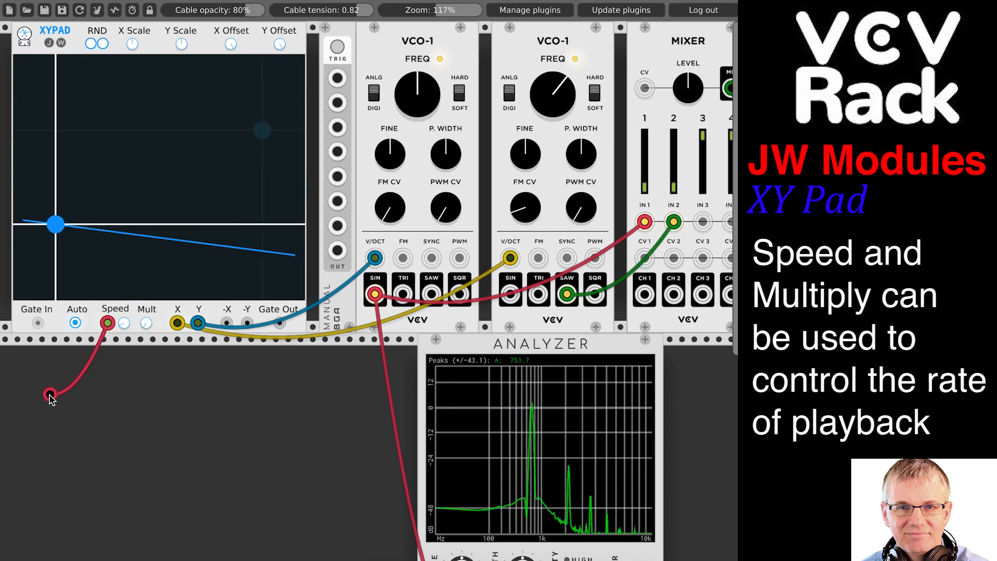
{"action": "left_click_drag", "start_coordinate": [50, 399], "coordinate": [50, 399]}
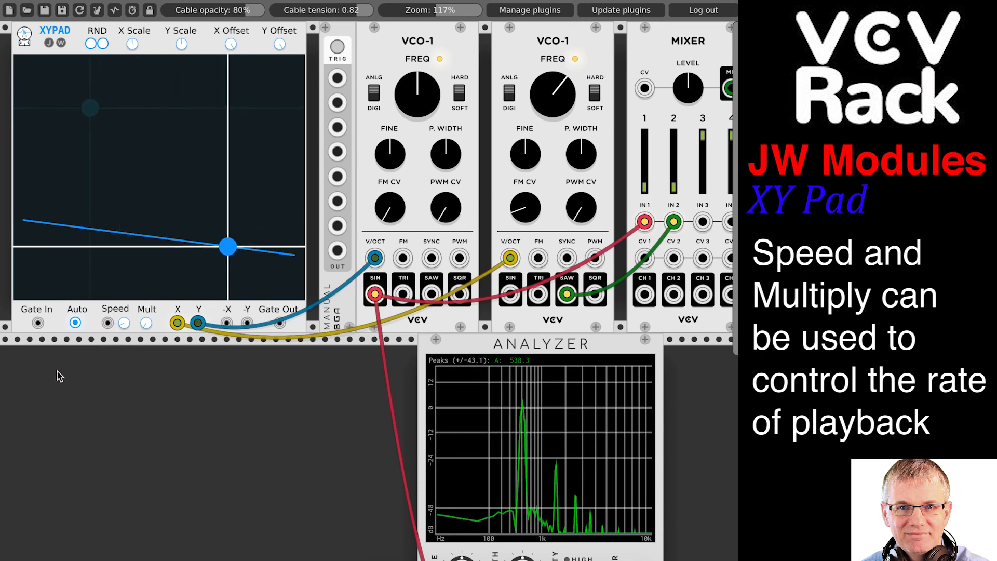
{"action": "left_click", "coordinate": [76, 323]}
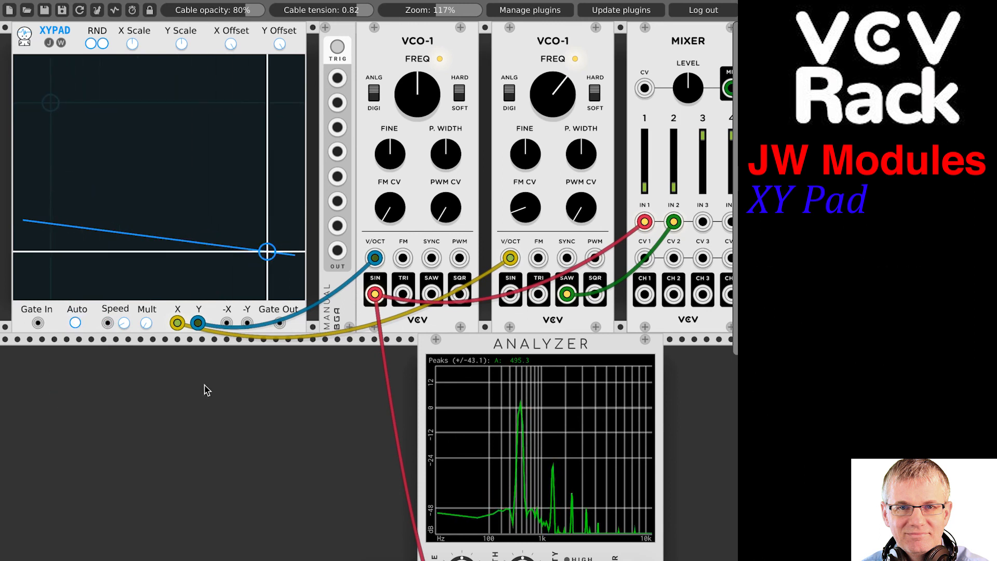